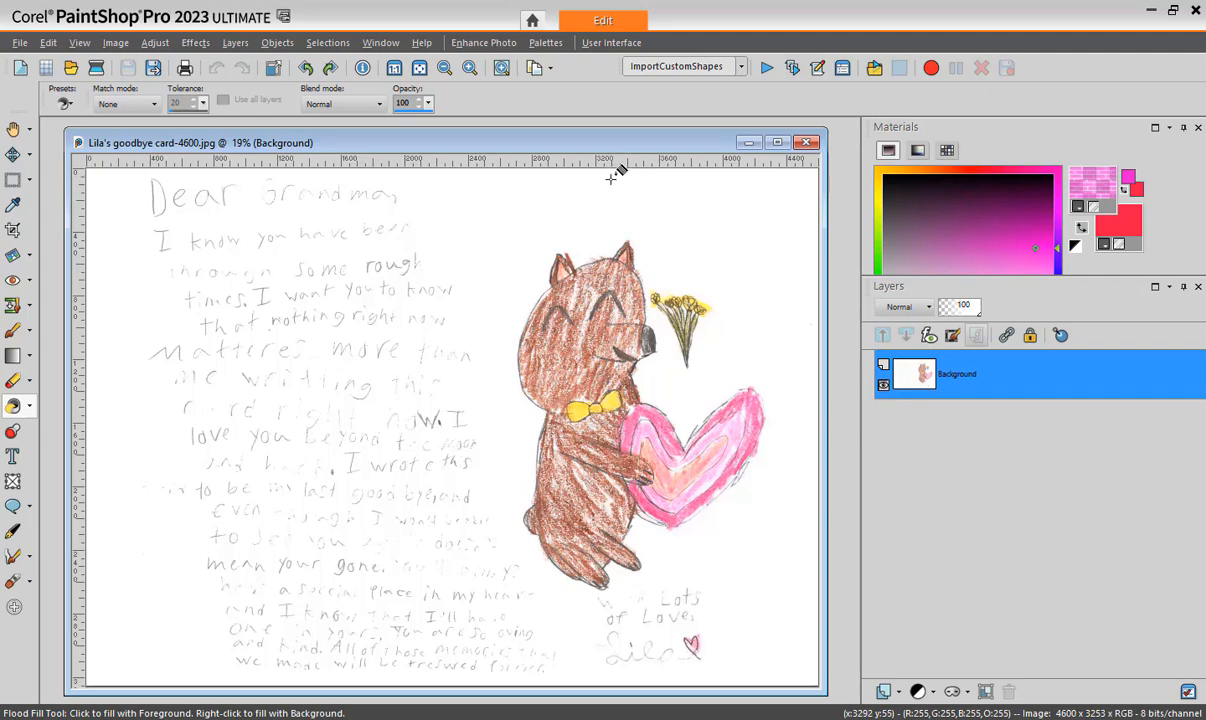
Duplicate the scanned card image, close the original file and reposition the copy so the whole card is visible.
key("shift+d")
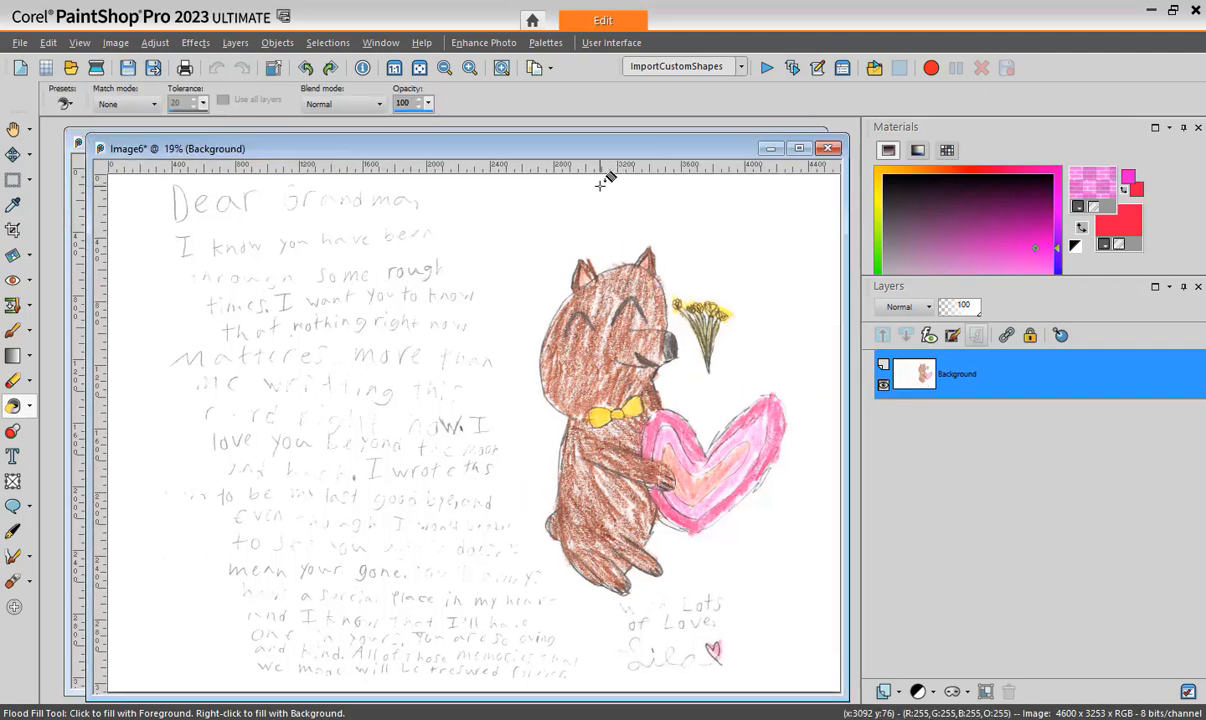
left_click_drag(625, 150, 625, 188)
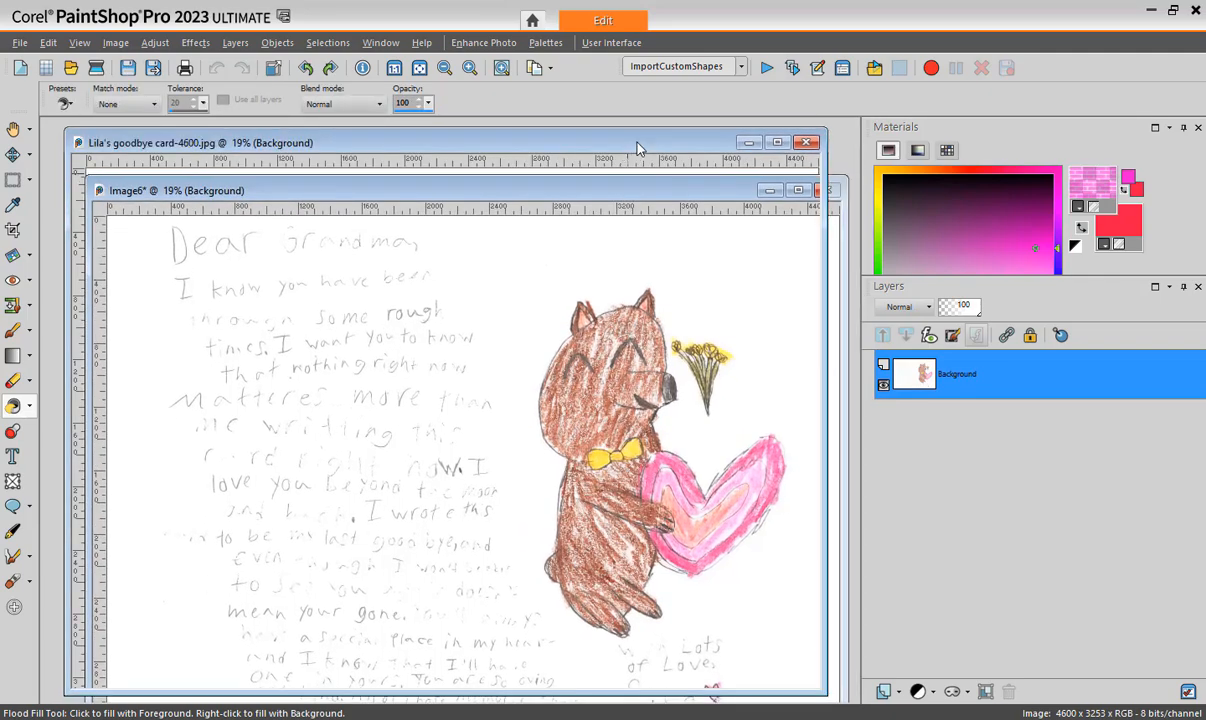
left_click(600, 138)
left_click(807, 144)
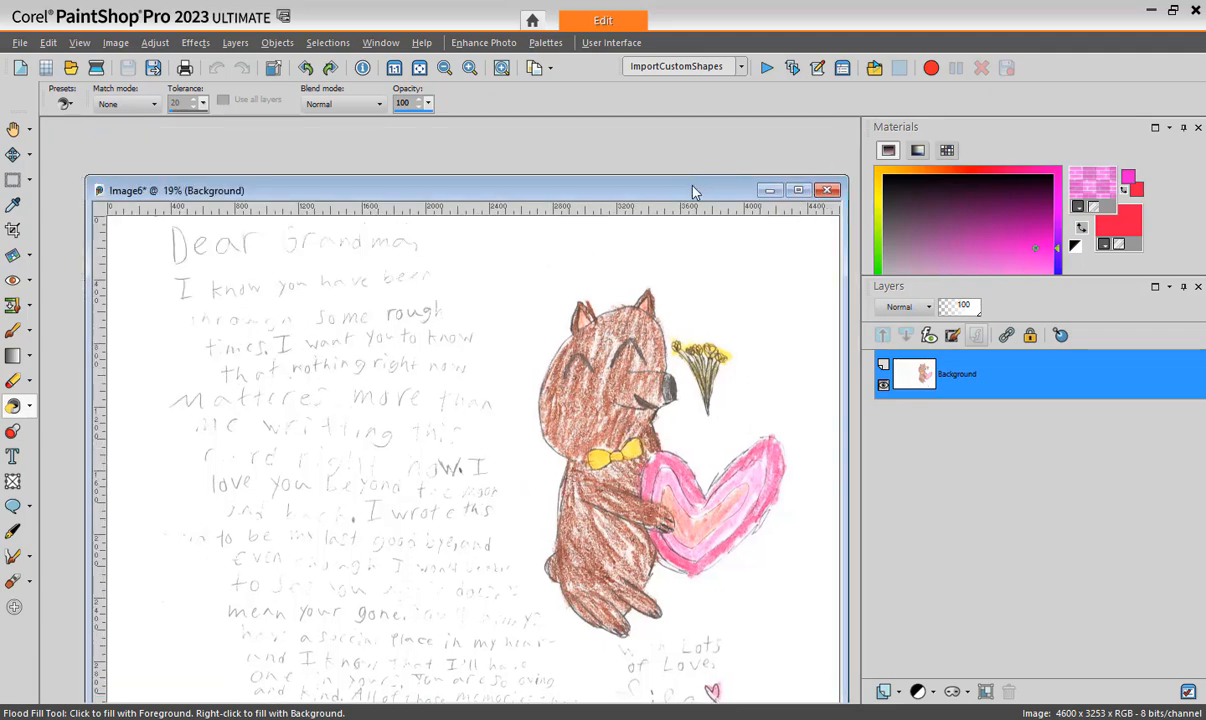
left_click_drag(690, 190, 678, 161)
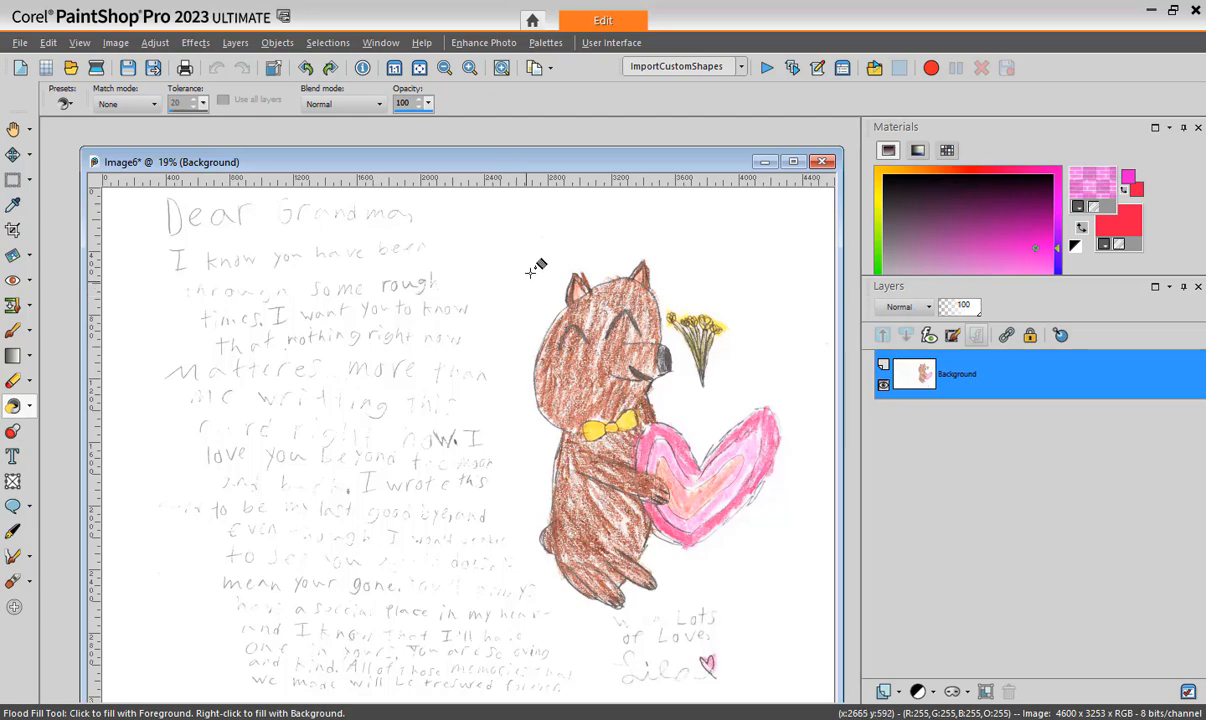
mouse_move(618, 168)
left_mouse_down()
mouse_move(578, 139)
mouse_move(611, 154)
left_mouse_up()
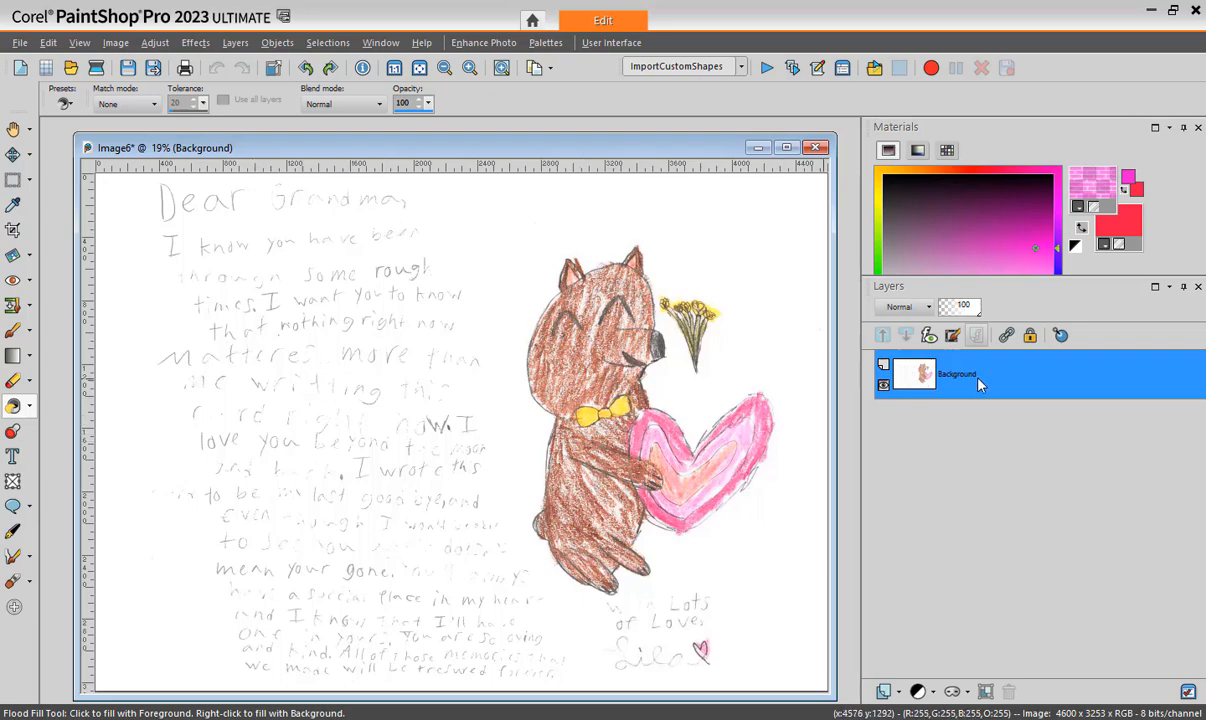
Duplicate the Background layer of the card image.
right_click(913, 378)
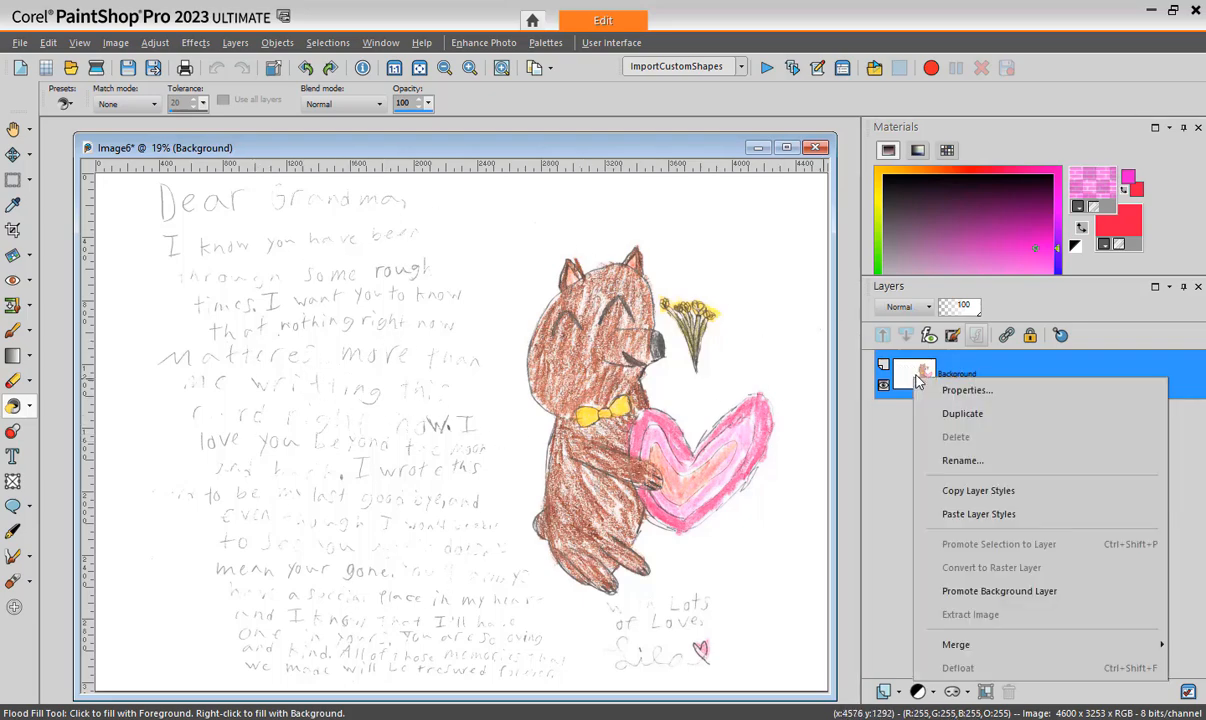
left_click(957, 416)
mouse_move(922, 413)
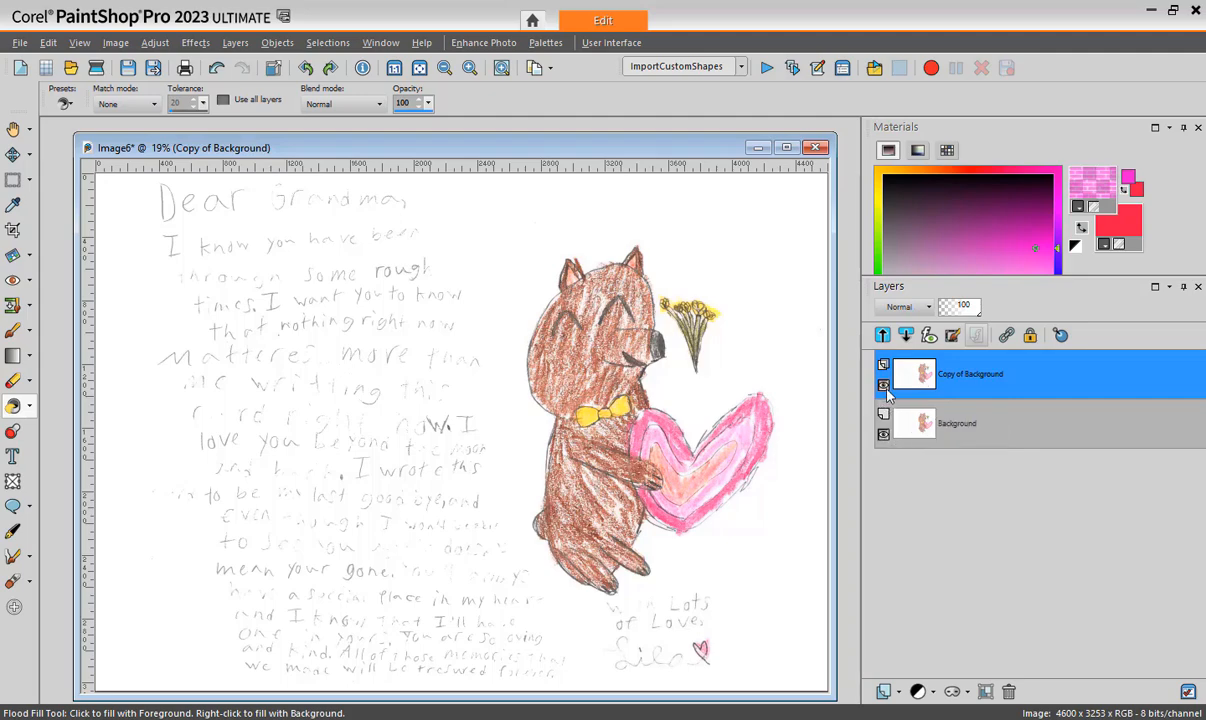
mouse_move(911, 382)
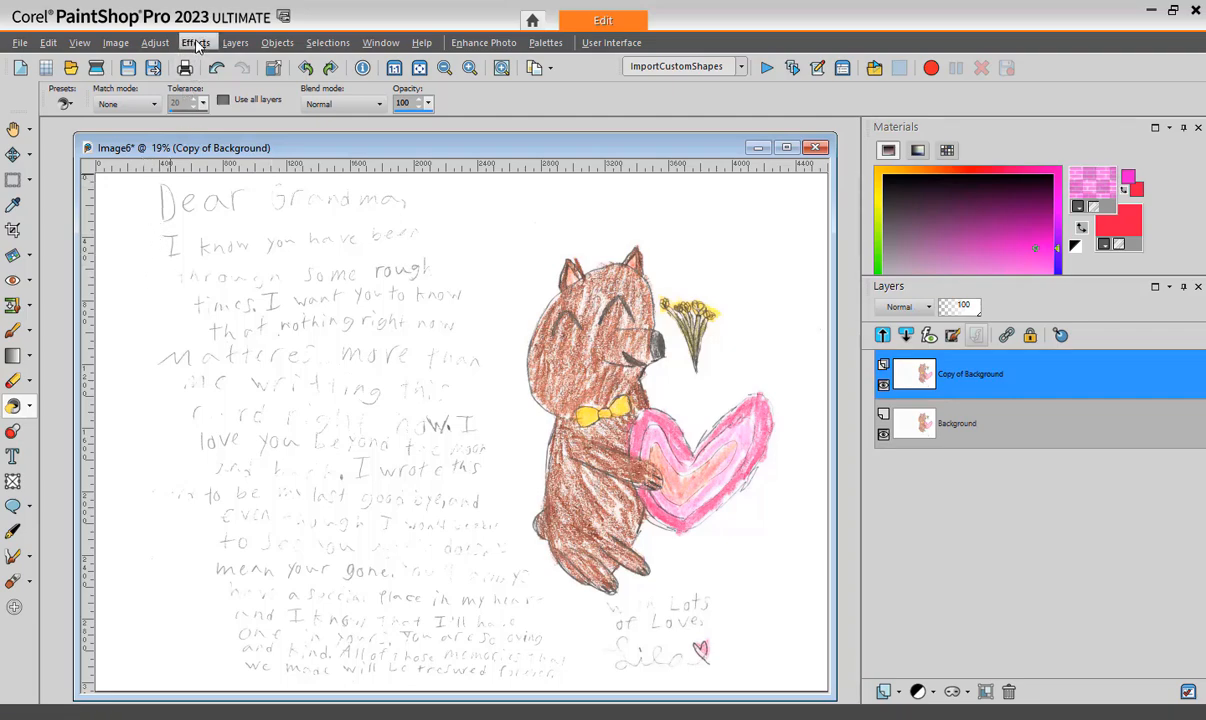
Darken the copied layer with a Levels adjustment, setting the RGB black point to 239 and the midtone to 247.
left_click(155, 43)
mouse_move(185, 224)
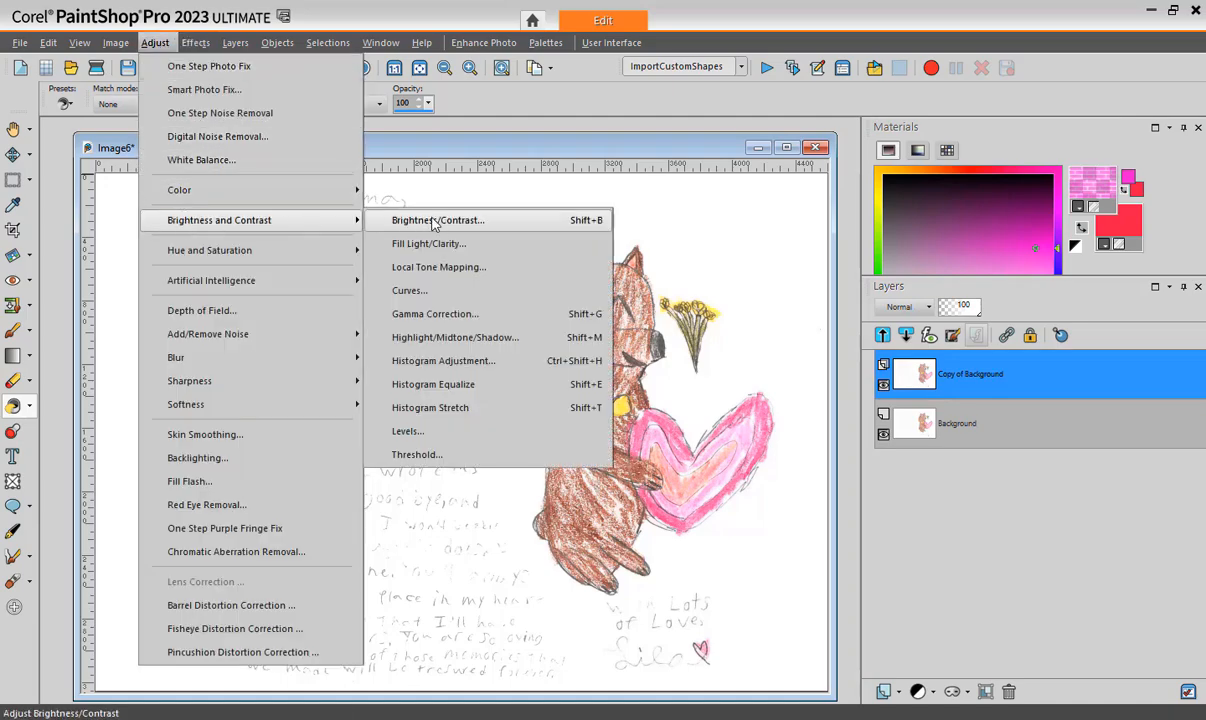
left_click(408, 432)
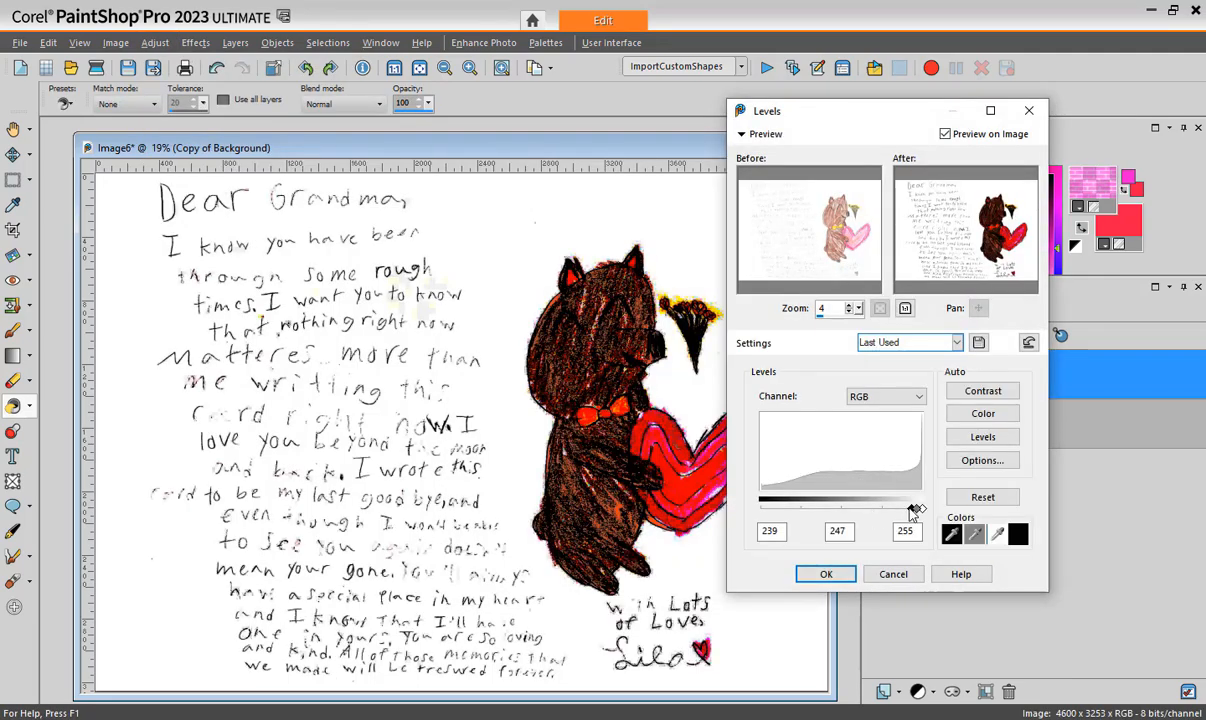
left_click_drag(912, 509, 745, 503)
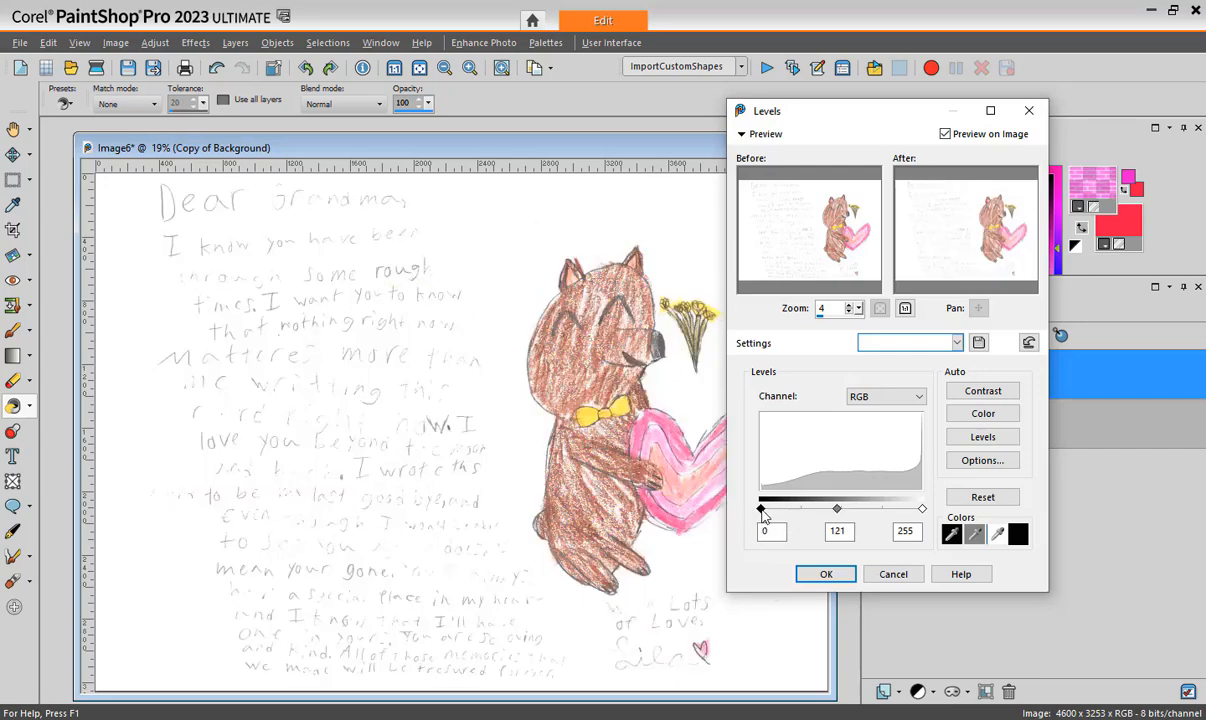
left_click_drag(762, 511, 911, 518)
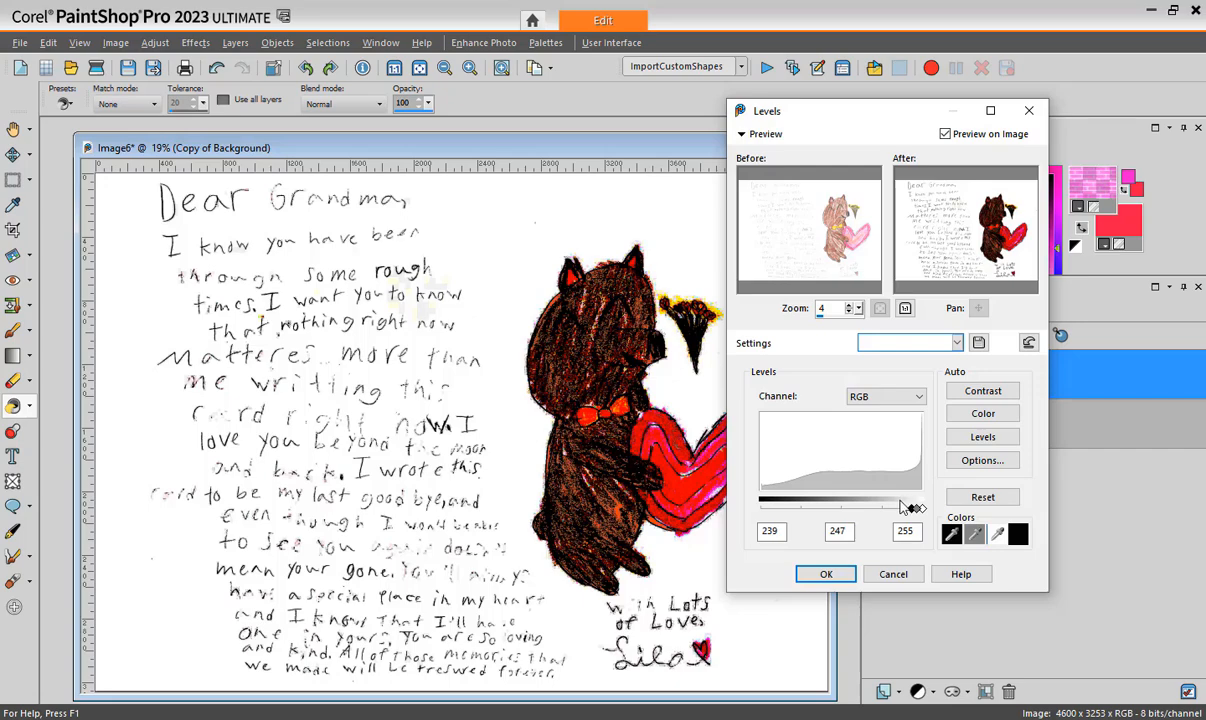
left_click(826, 576)
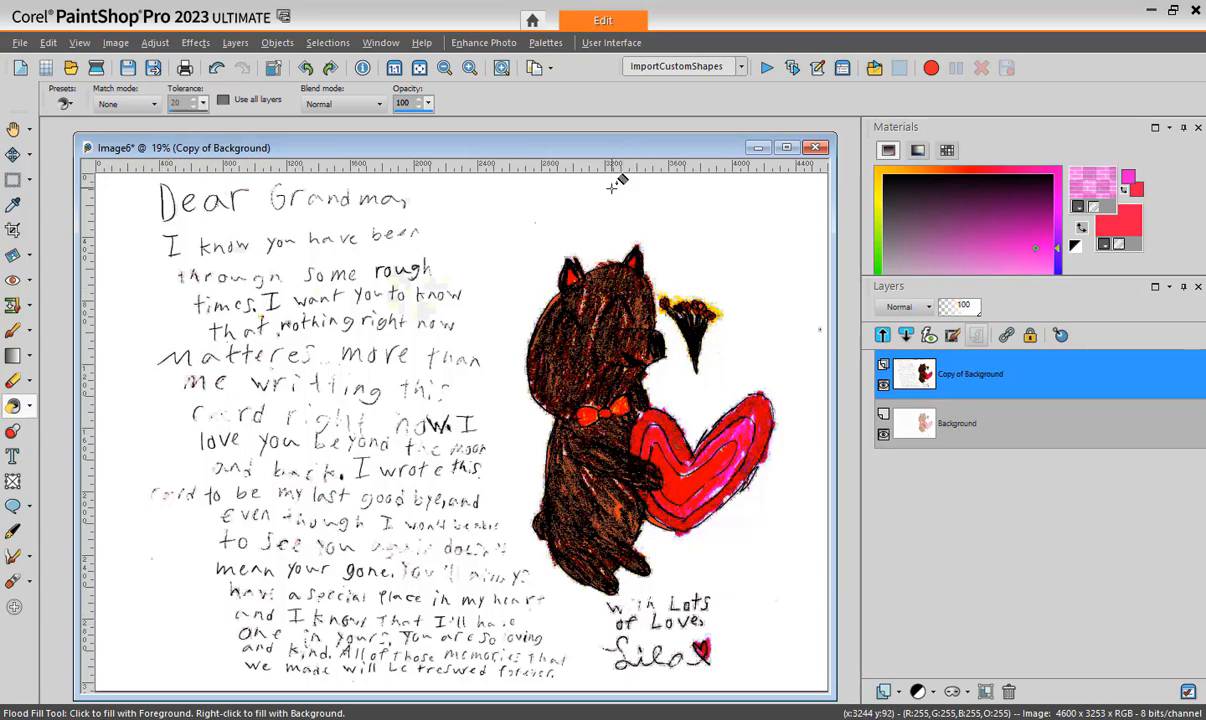
Inspect the handwriting at 100% and apply a Threshold of 1 to the copied layer.
scroll(609, 199, "up", 1)
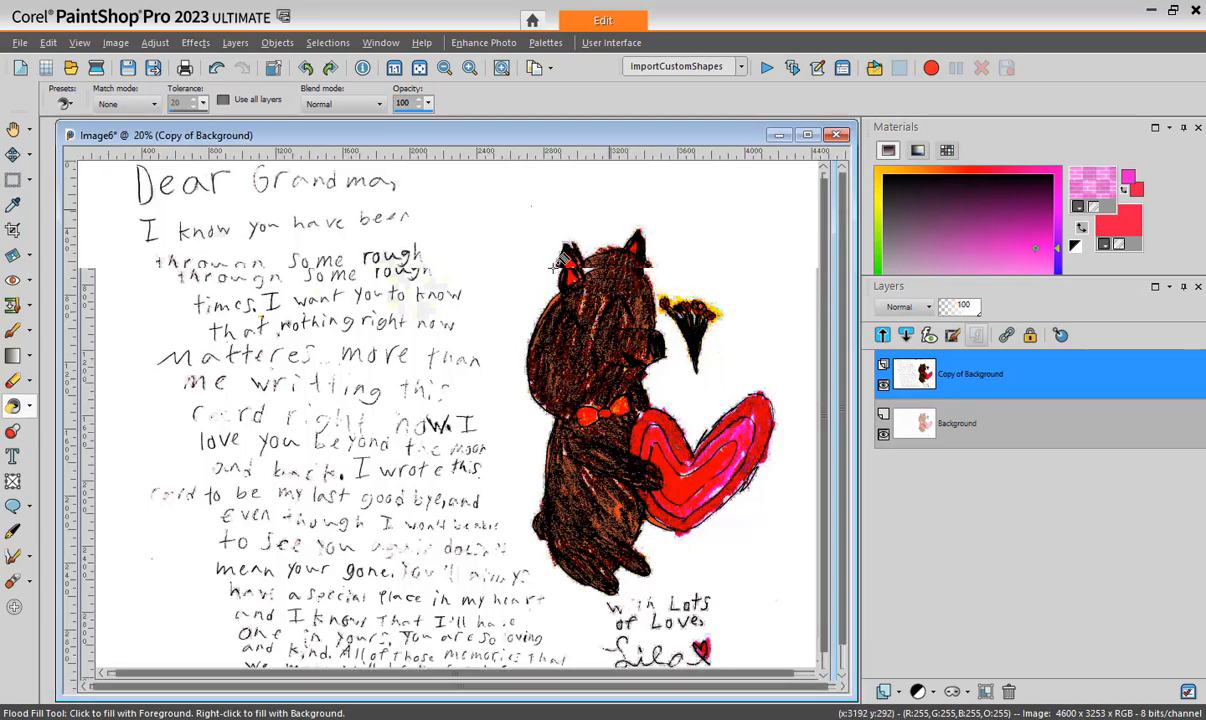
scroll(540, 255, "up", 3)
scroll(390, 450, "up", 3)
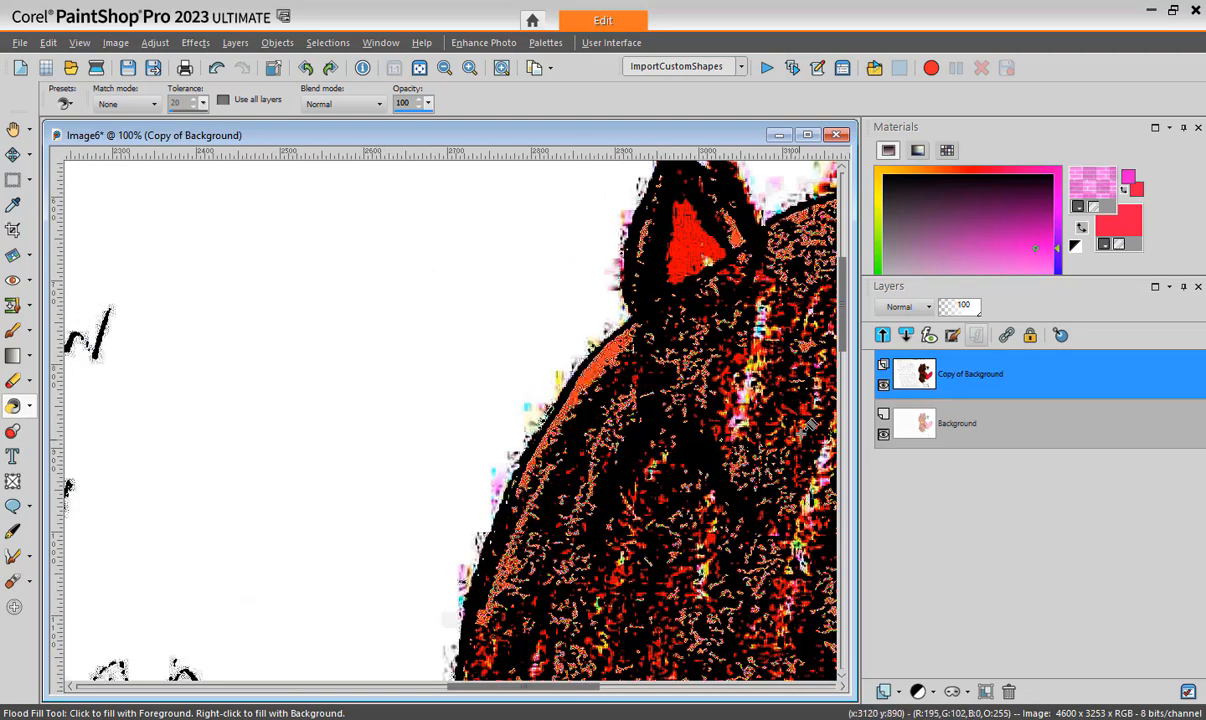
left_click_drag(847, 338, 853, 447)
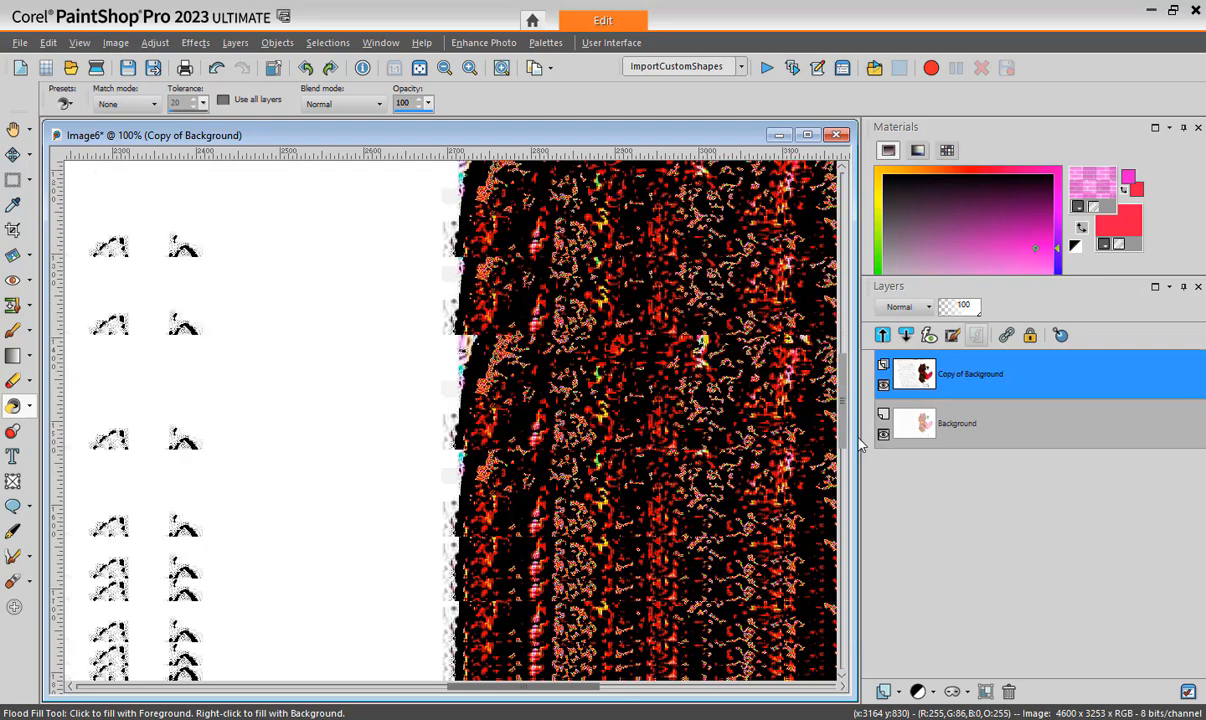
mouse_move(578, 690)
left_mouse_down()
mouse_move(232, 696)
mouse_move(278, 696)
left_mouse_up()
left_click_drag(843, 390, 849, 425)
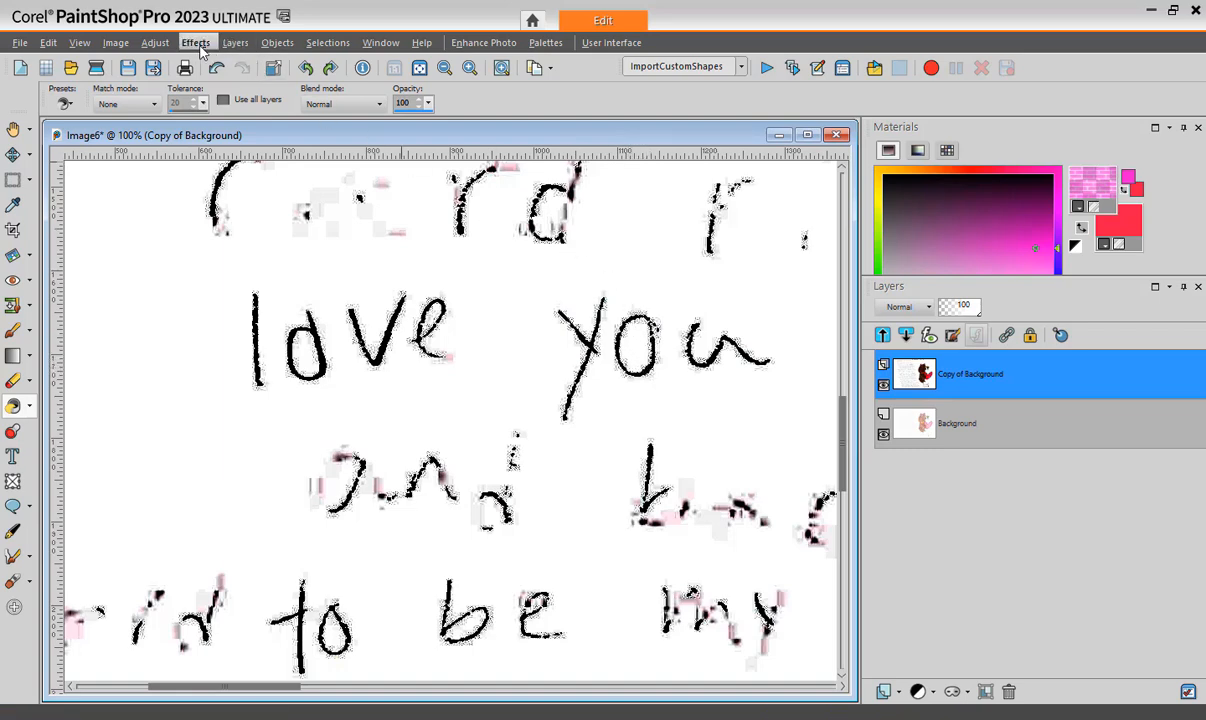
left_click(155, 43)
mouse_move(178, 226)
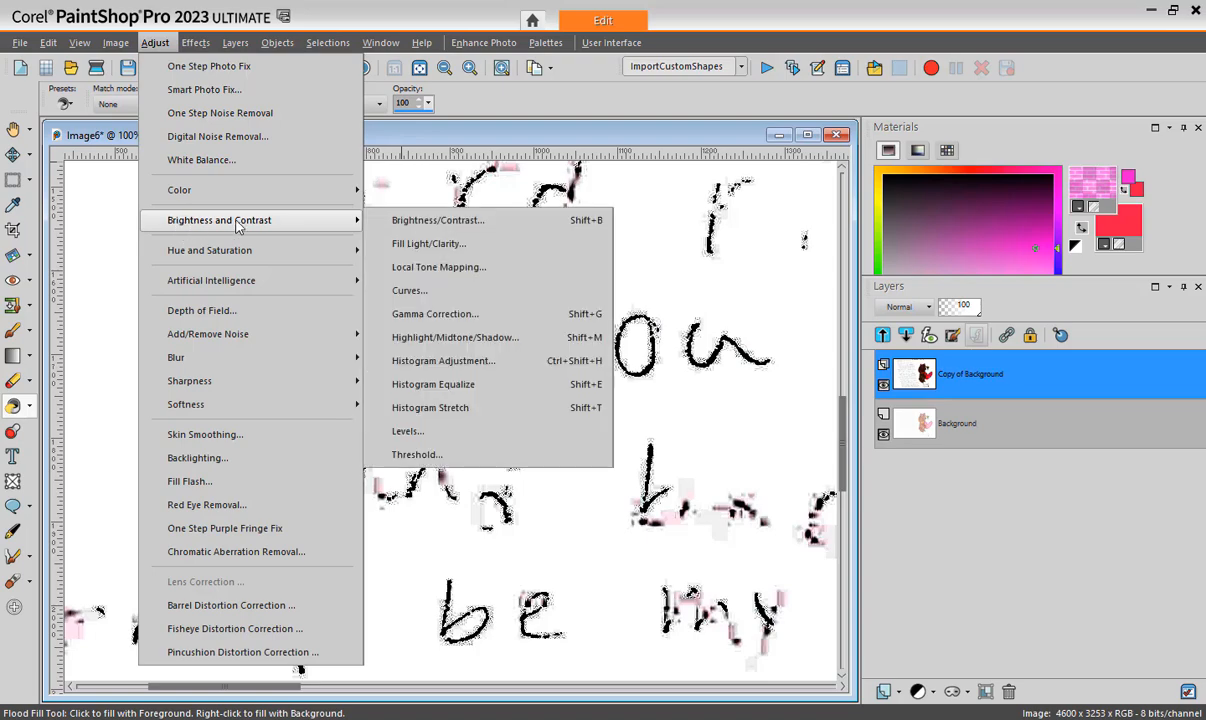
left_click(418, 455)
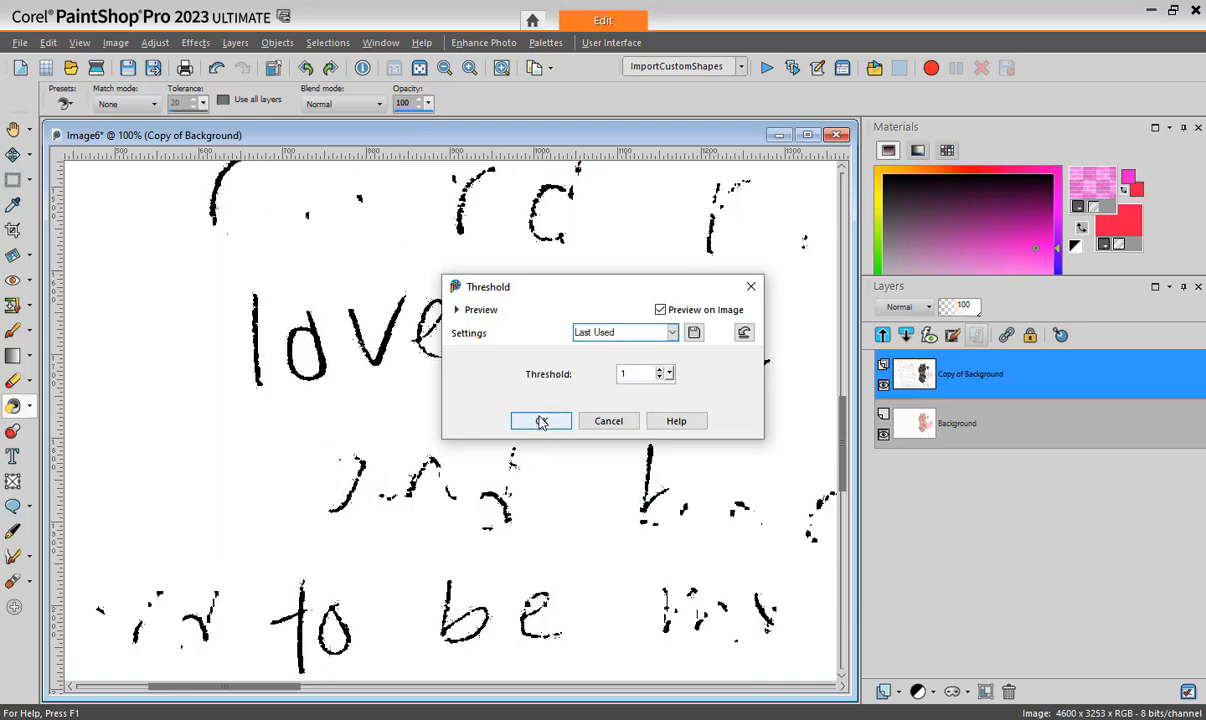
left_click_drag(619, 382, 674, 393)
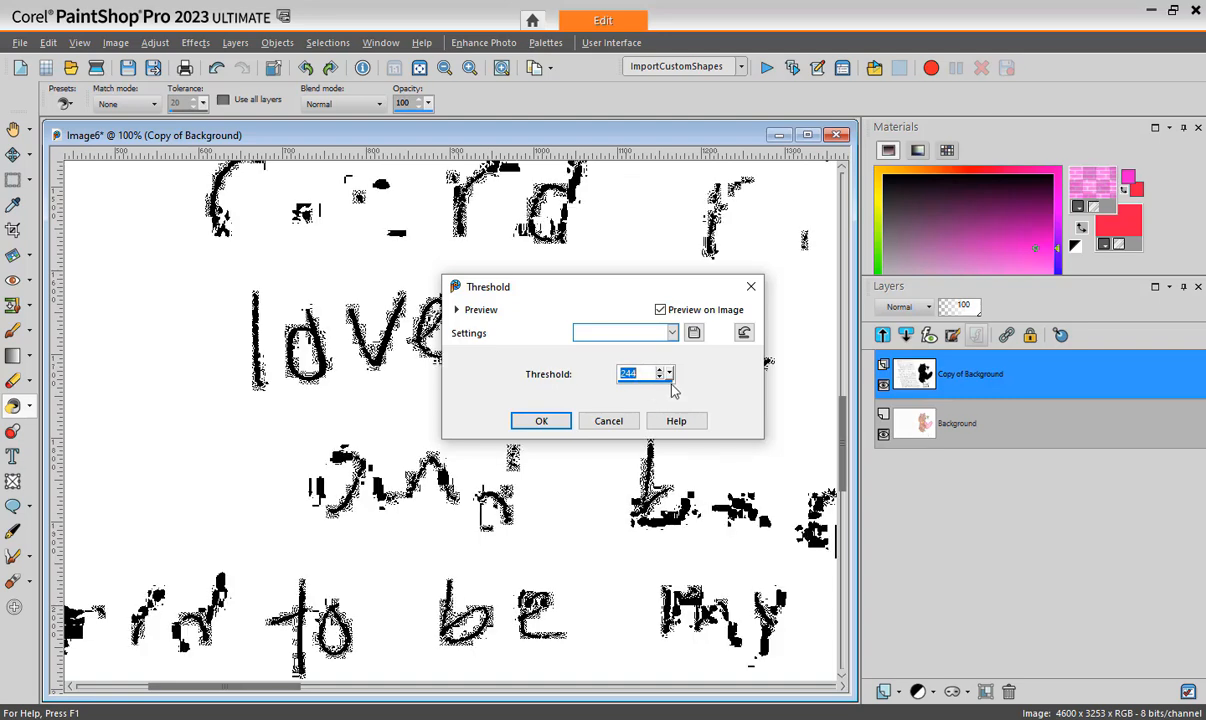
left_click_drag(673, 390, 622, 388)
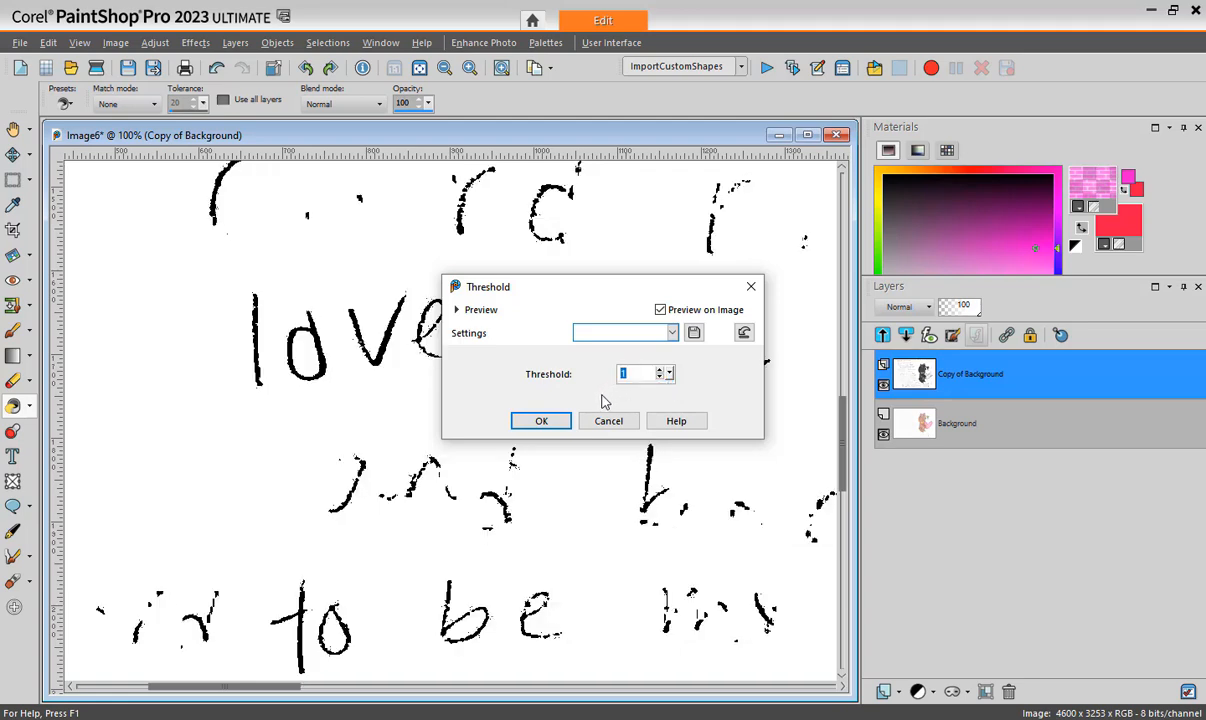
left_click(542, 421)
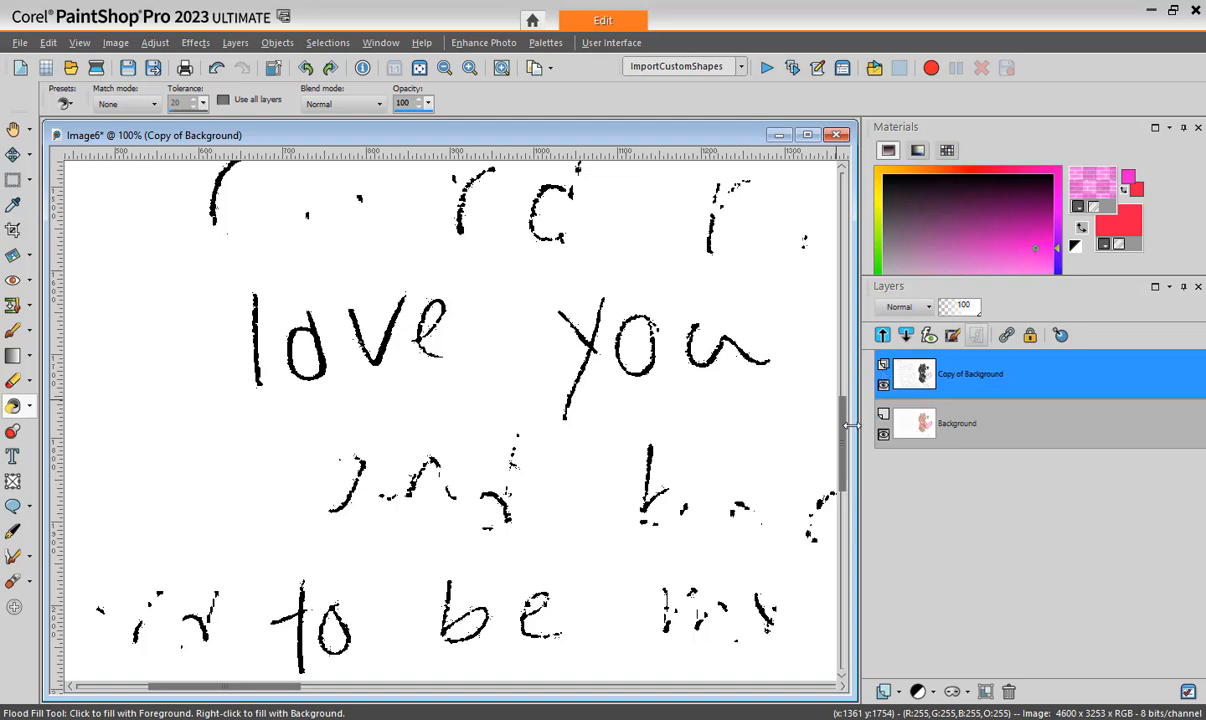
Add a new raster layer above the copied layer and set the foreground to plain black without texture.
left_click(899, 693)
left_click(898, 693)
left_click(907, 547)
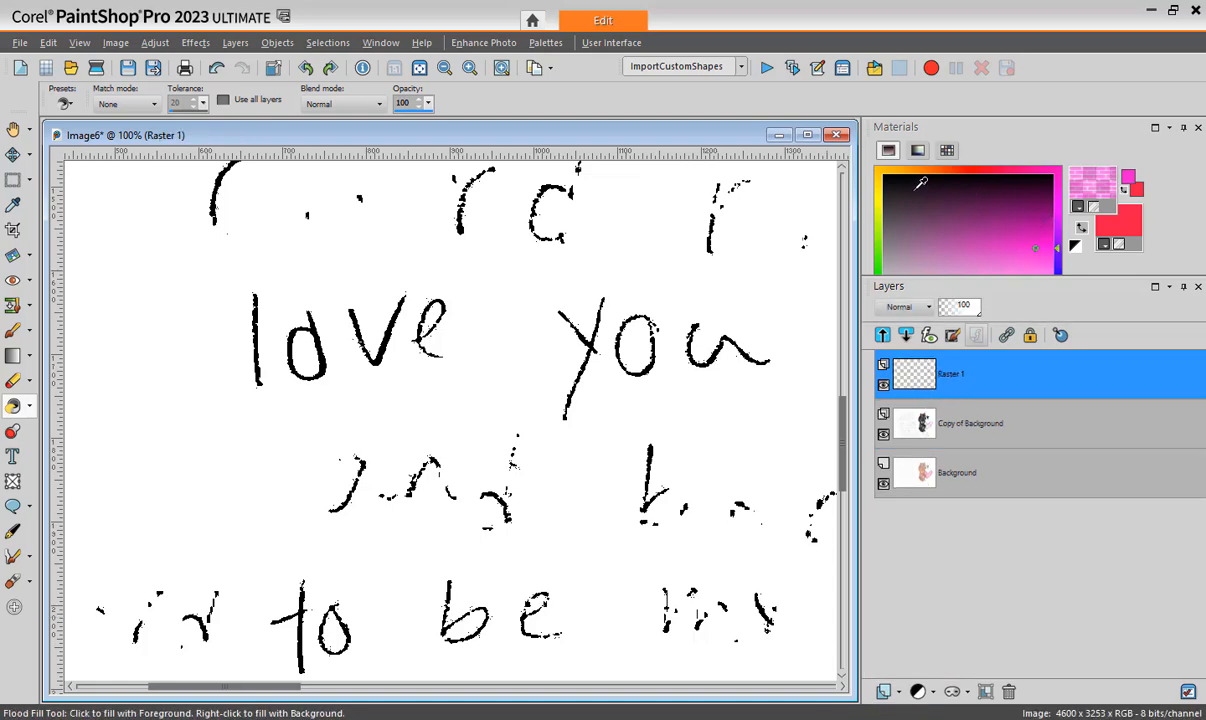
left_click(884, 176)
left_click(1092, 208)
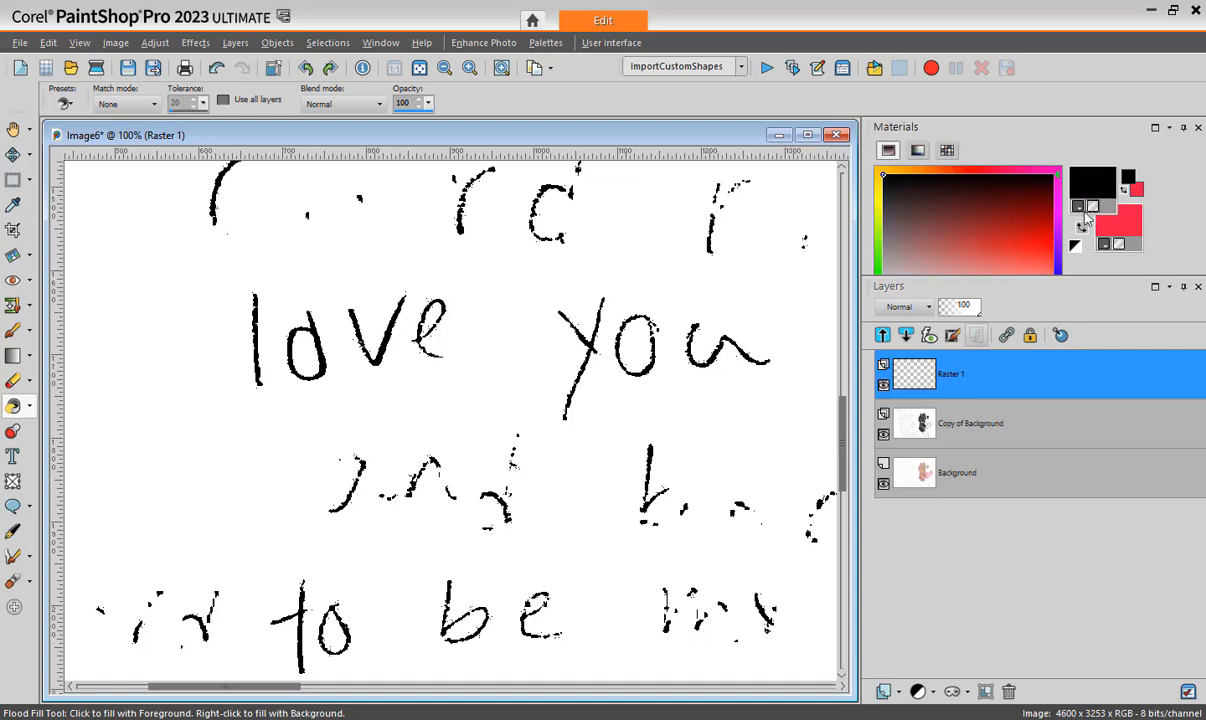
Set up the Paint Brush with position jitter 0 and step 1, undoing the test dab.
left_click(13, 330)
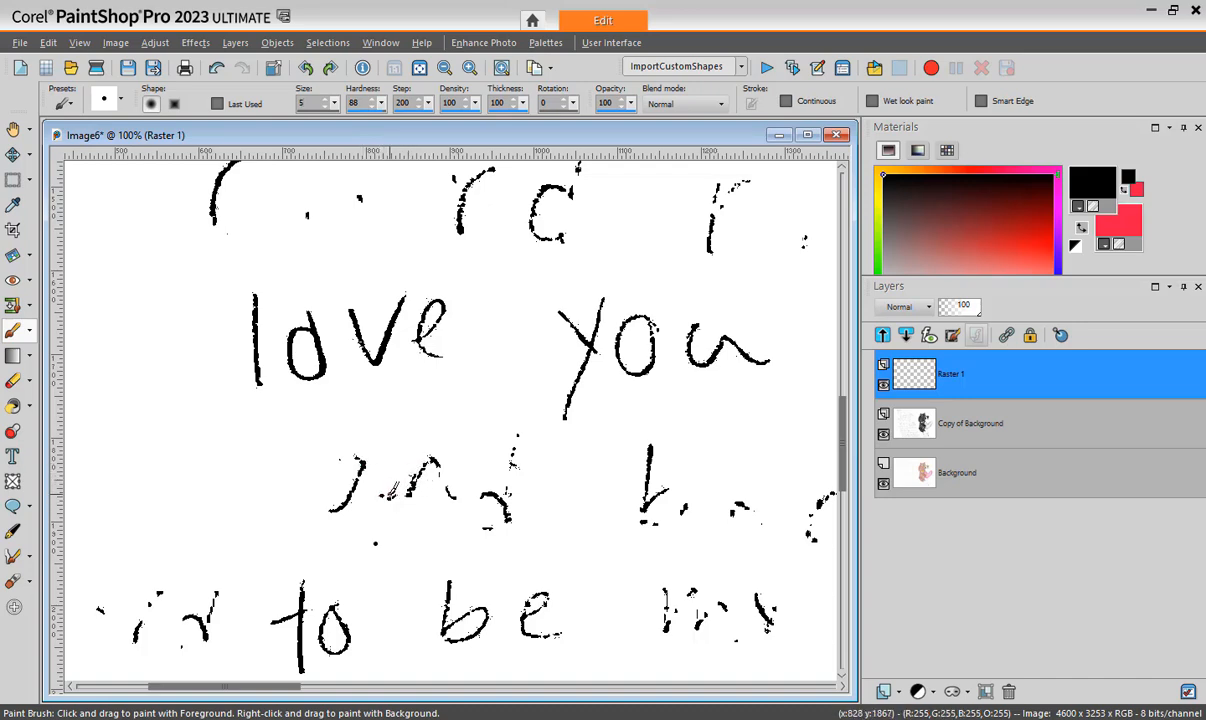
key("ctrl+z")
key("F11")
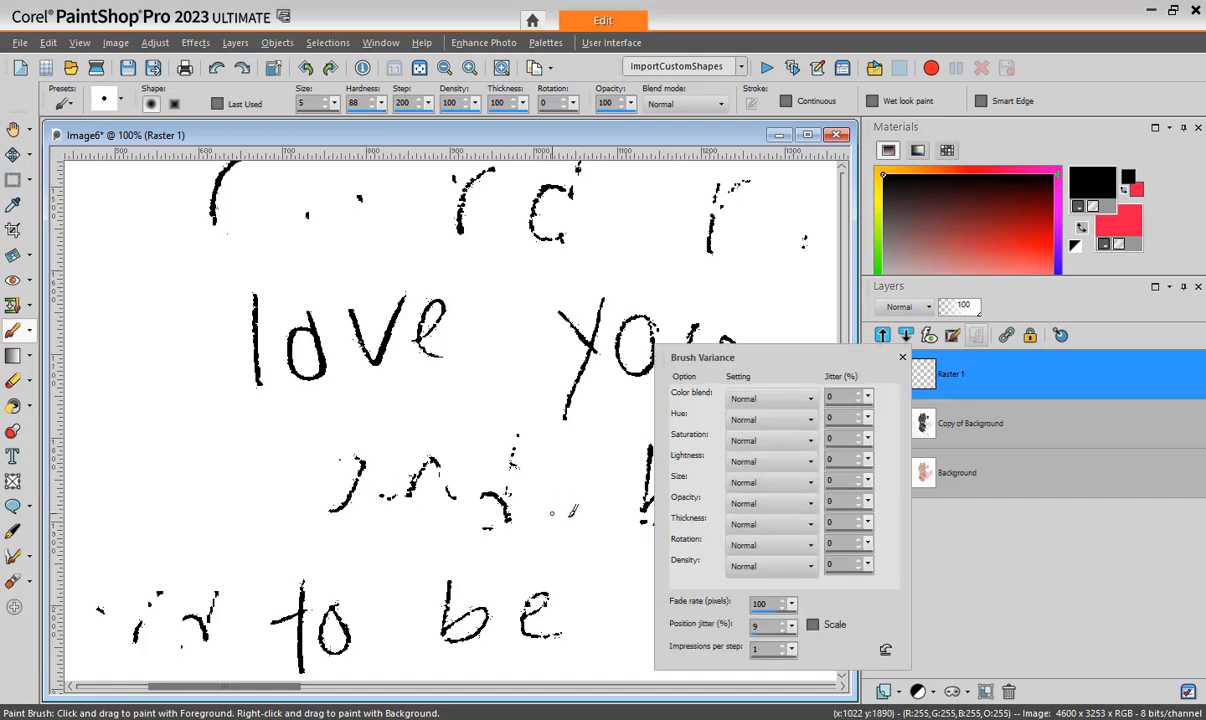
left_click(805, 482)
left_click(800, 498)
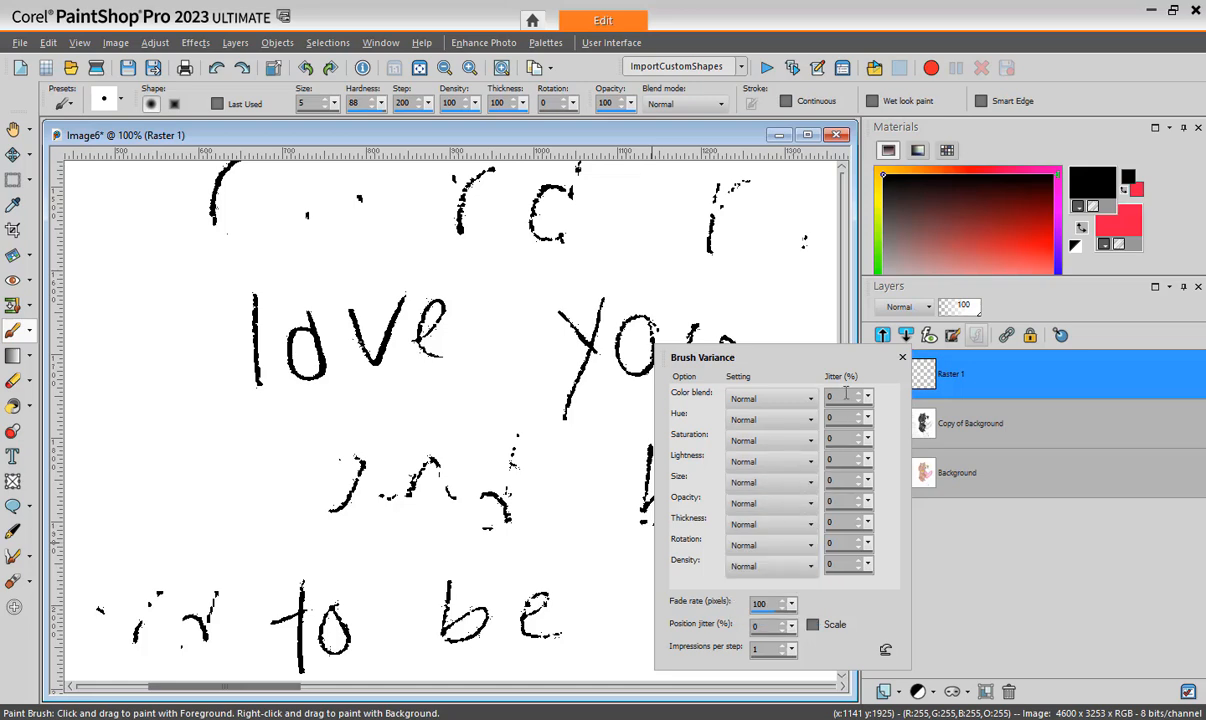
left_click(900, 358)
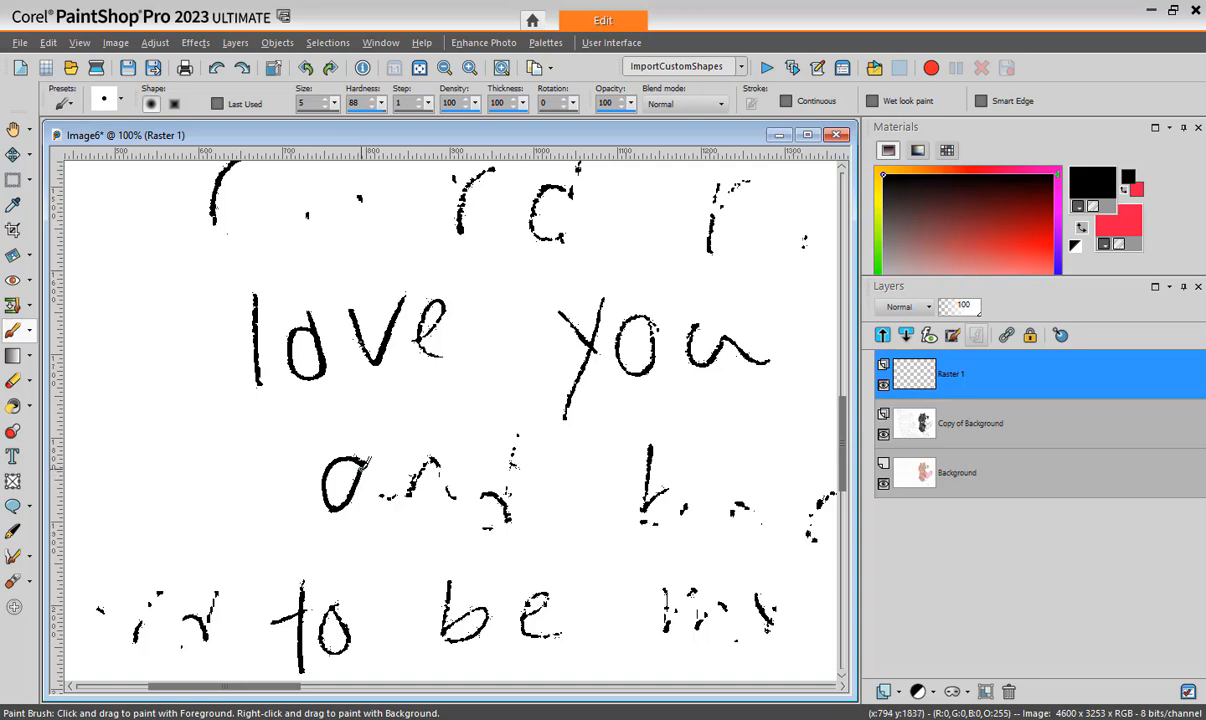
Paint over the broken strokes of the letters "an" in the word "and" below "love you" on the new layer.
left_click(364, 466)
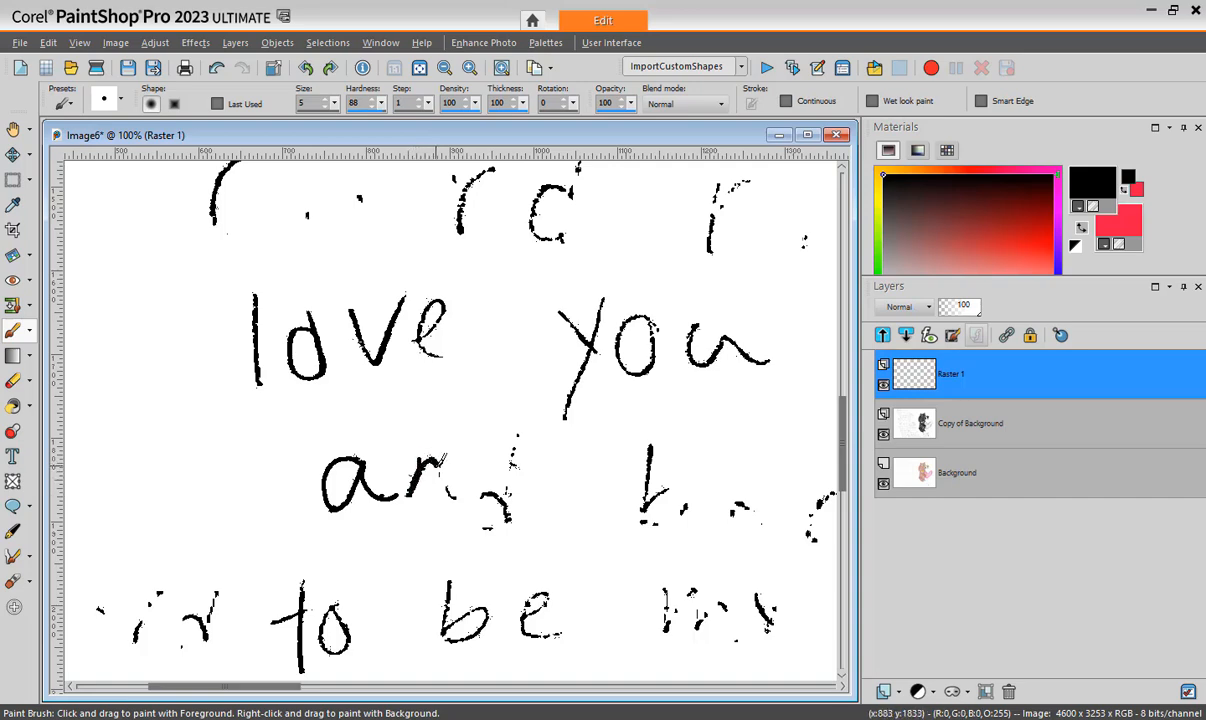
left_click_drag(451, 481, 466, 498)
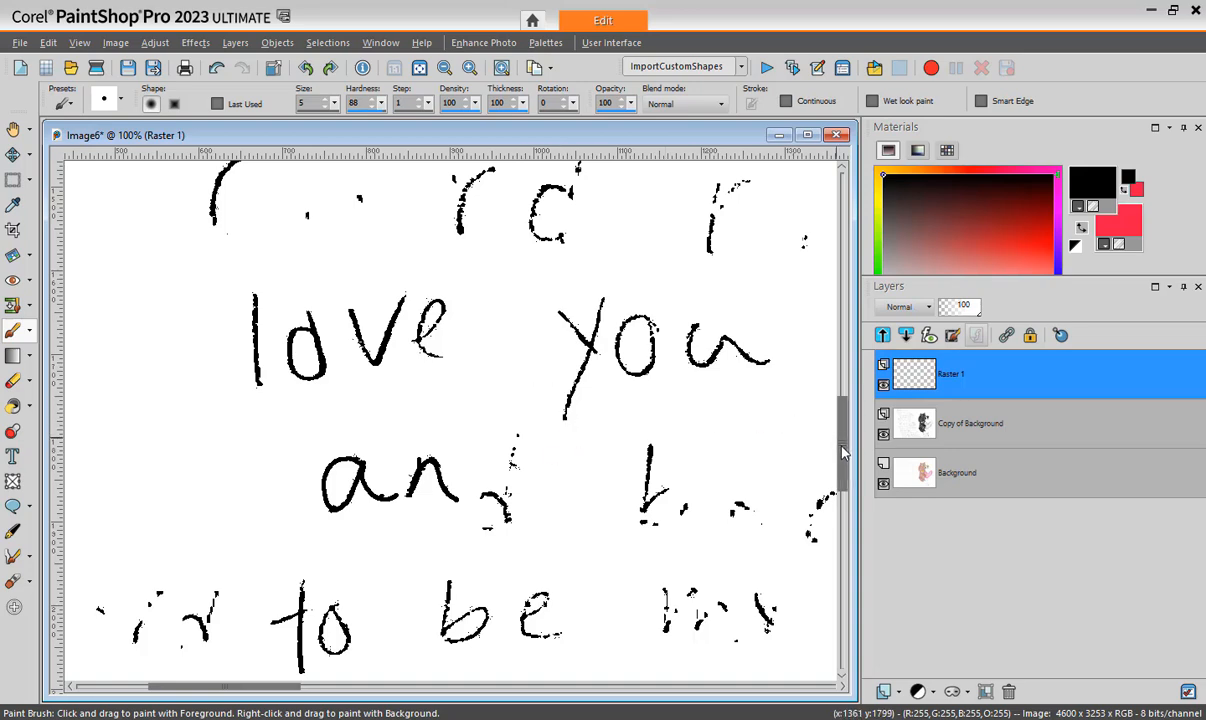
left_click_drag(843, 445, 843, 475)
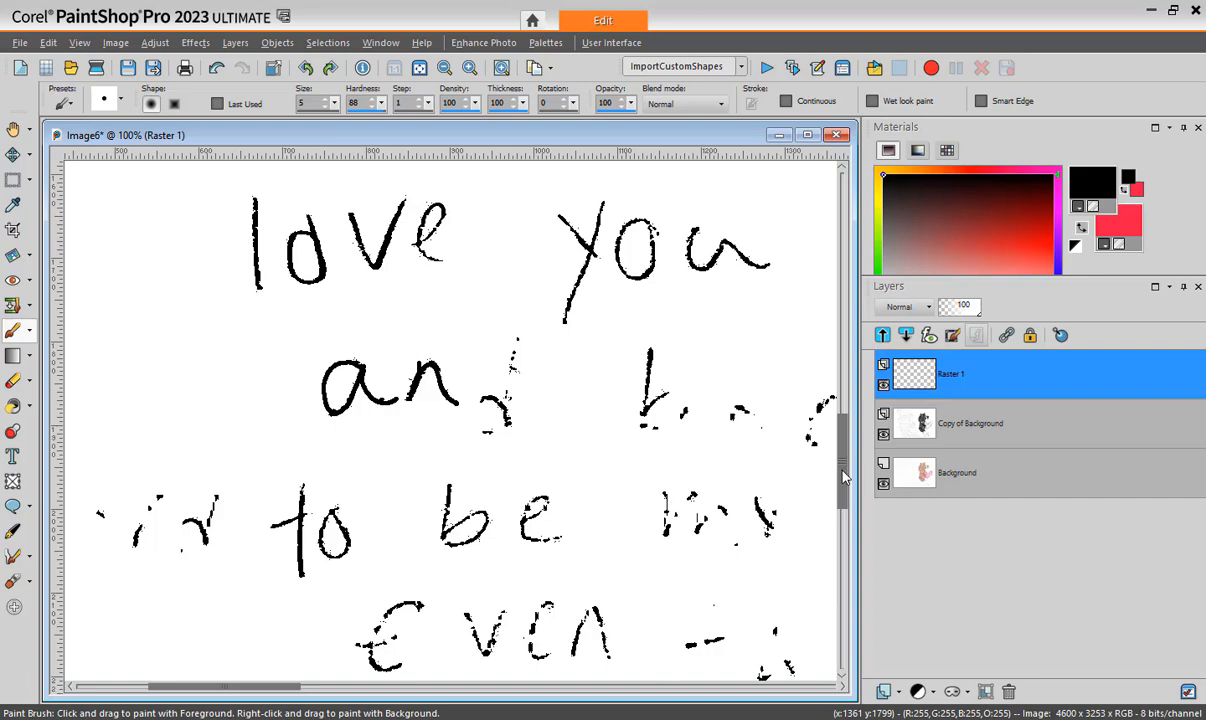
scroll(843, 470, "down", 3)
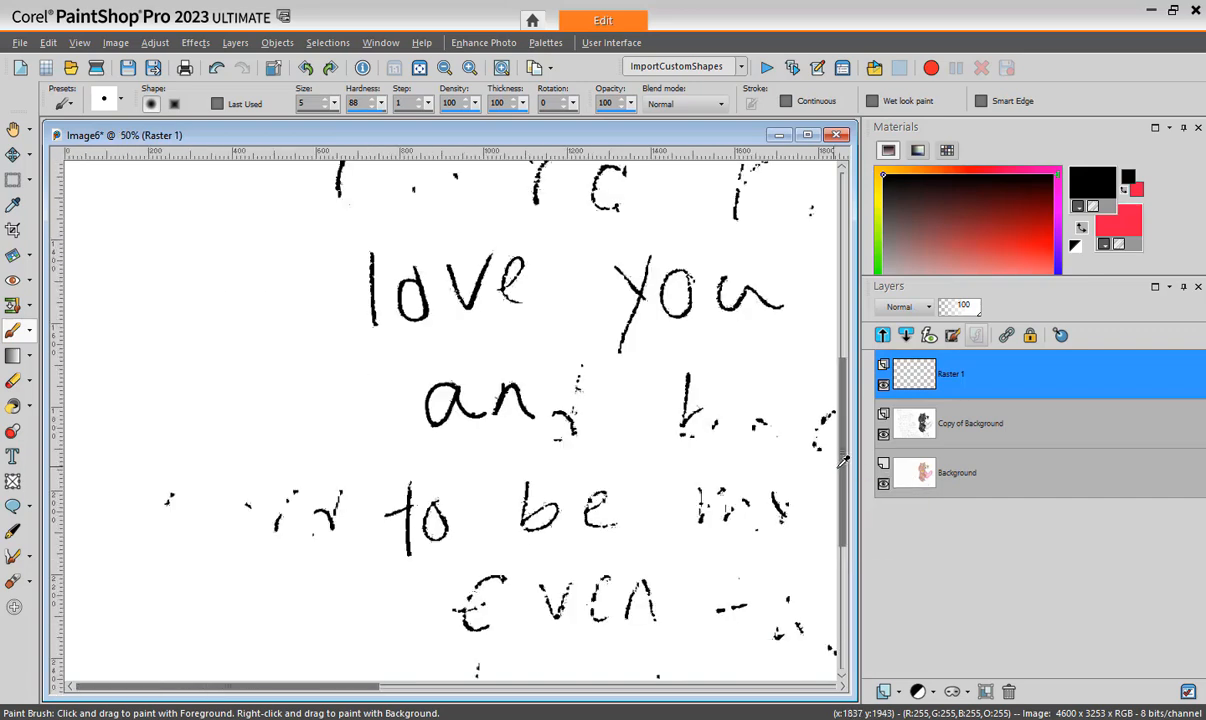
scroll(843, 462, "down", 1)
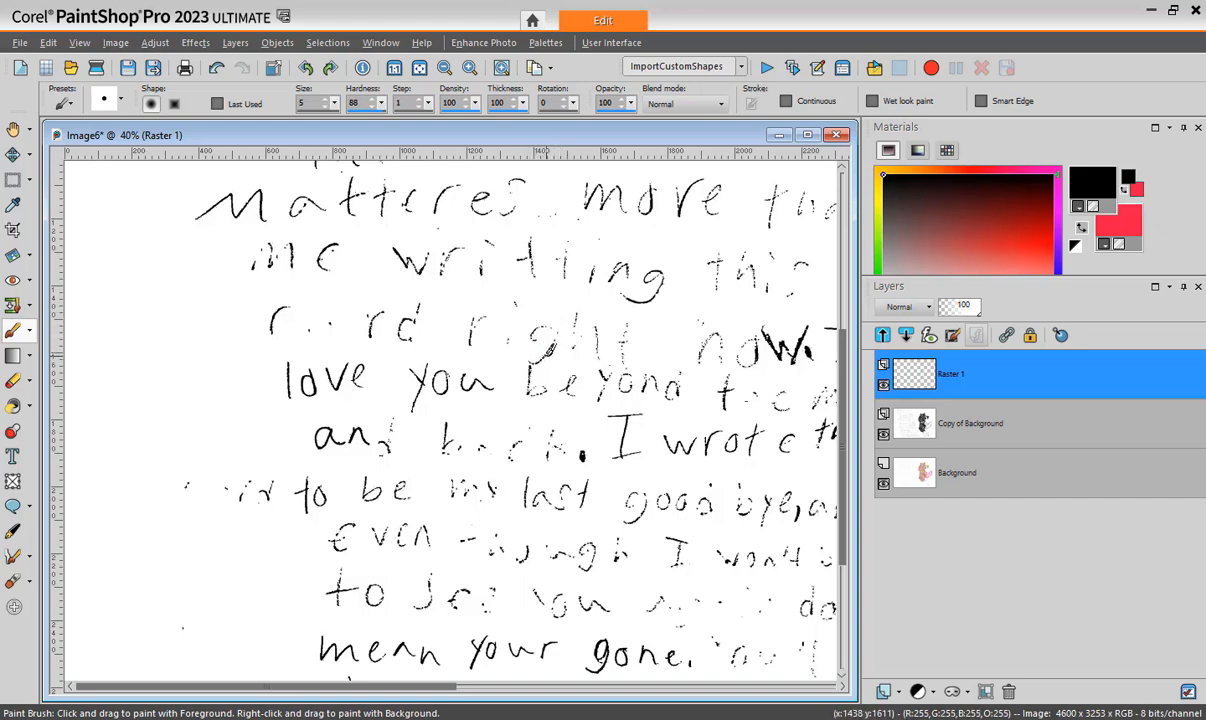
mouse_move(914, 433)
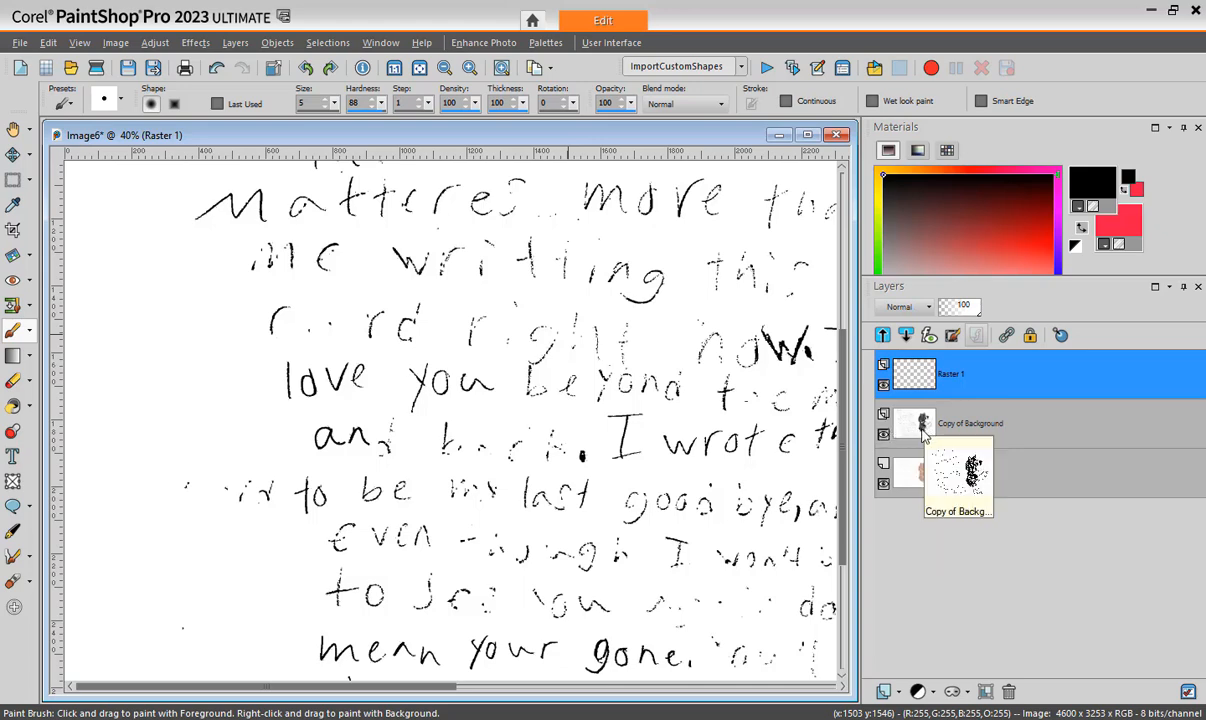
mouse_move(920, 481)
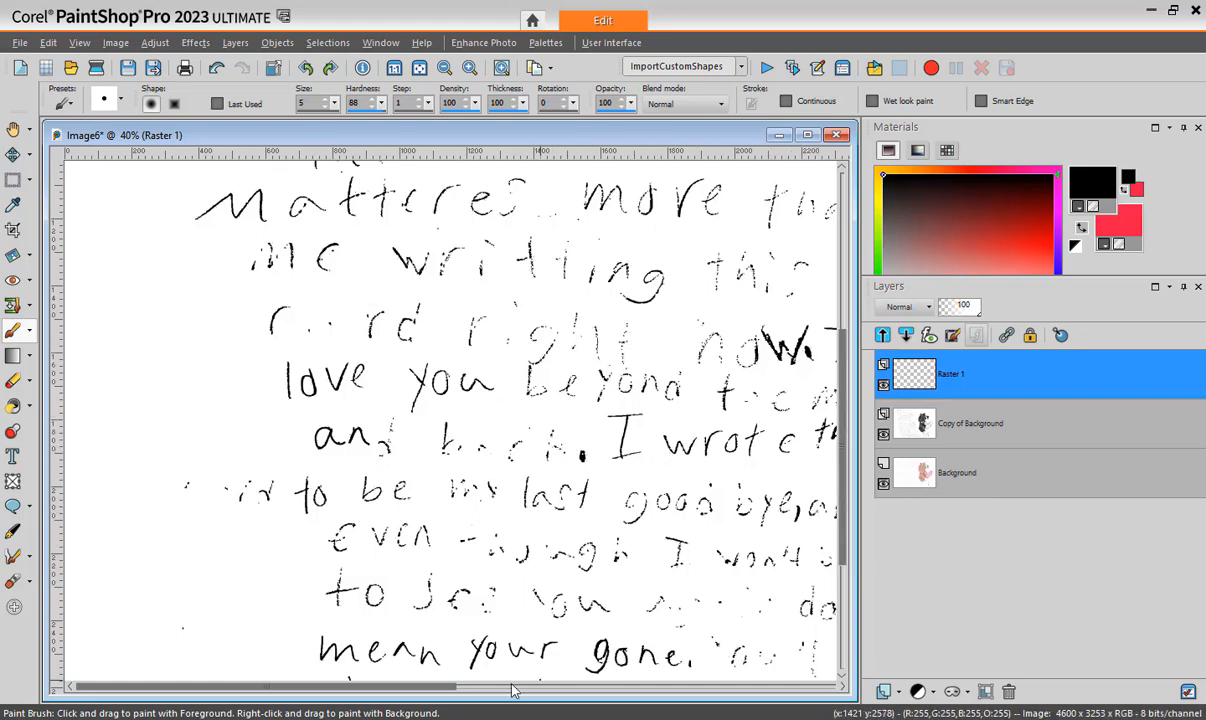
Erase the bear, the flowers, the large heart and the small heart beside the signature from the Copy of Background layer, using an eraser size of 200.
left_click_drag(433, 690, 546, 708)
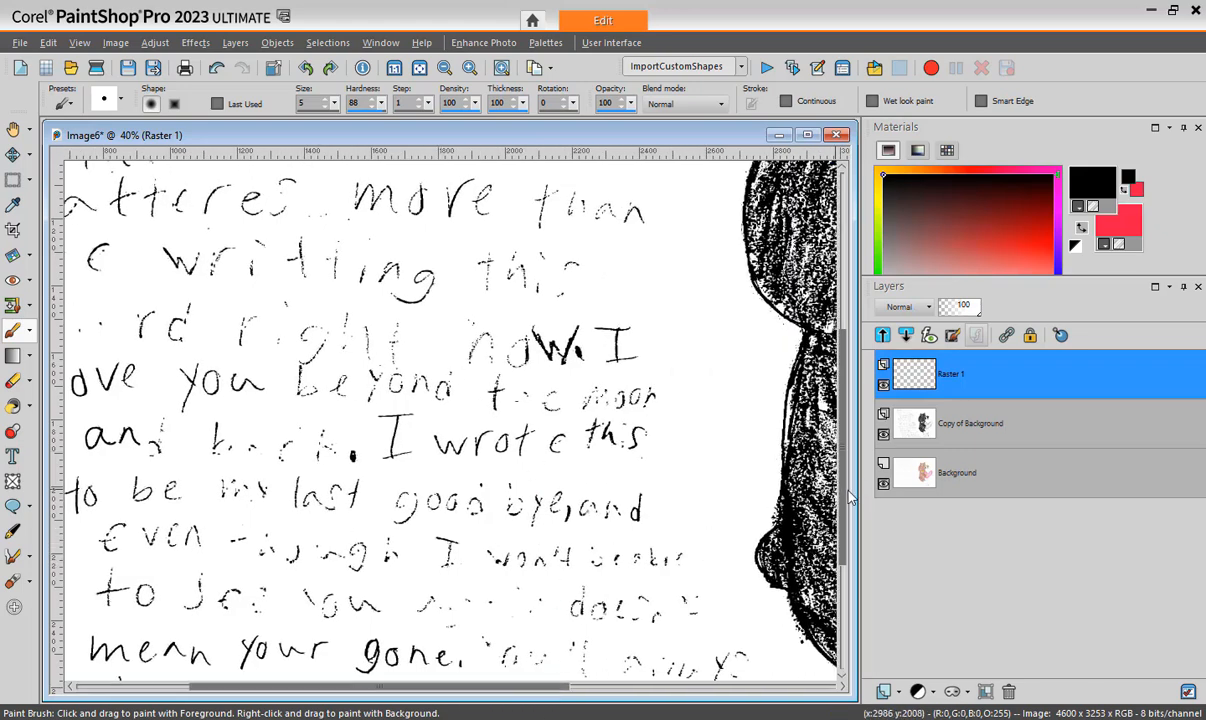
left_click_drag(844, 499, 844, 502)
scroll(843, 507, "down", 3)
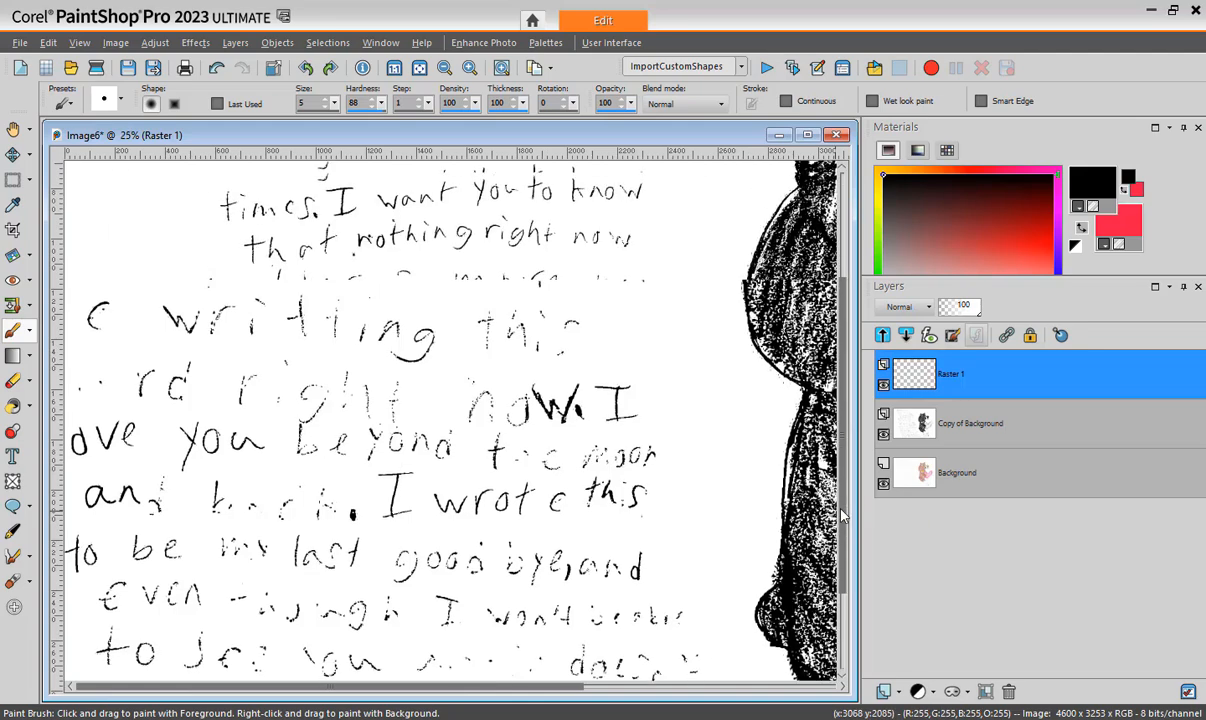
scroll(843, 513, "down", 1)
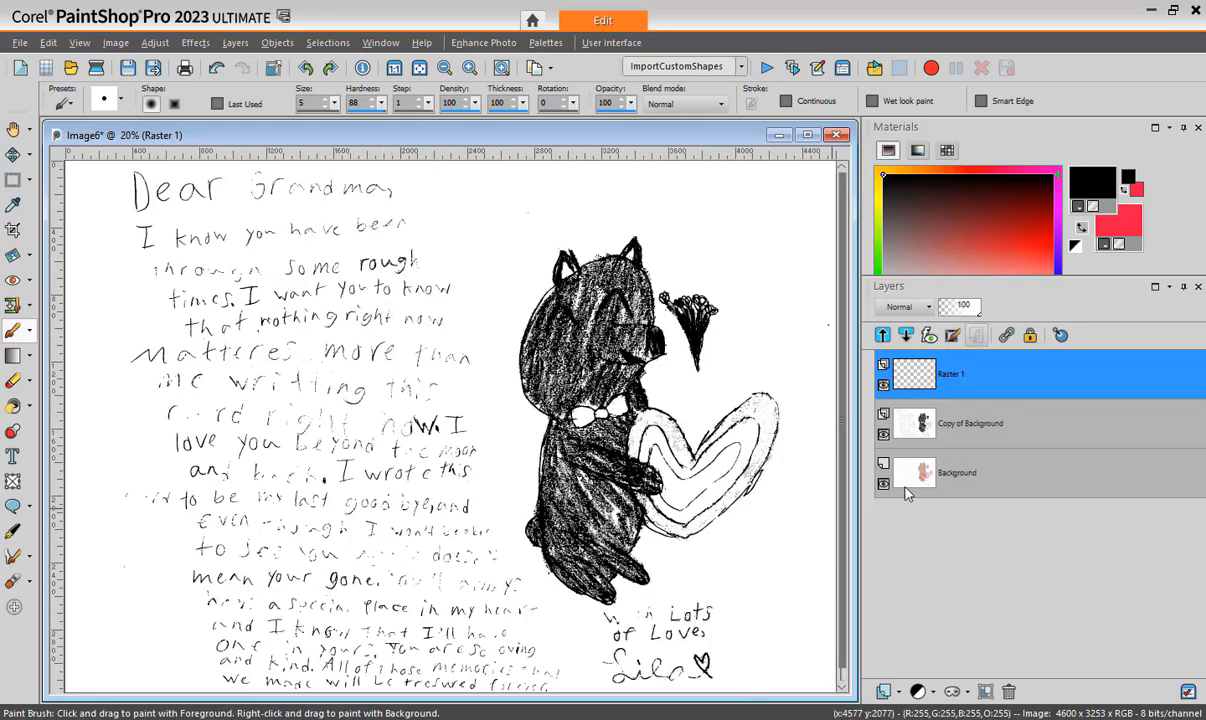
left_click(916, 425)
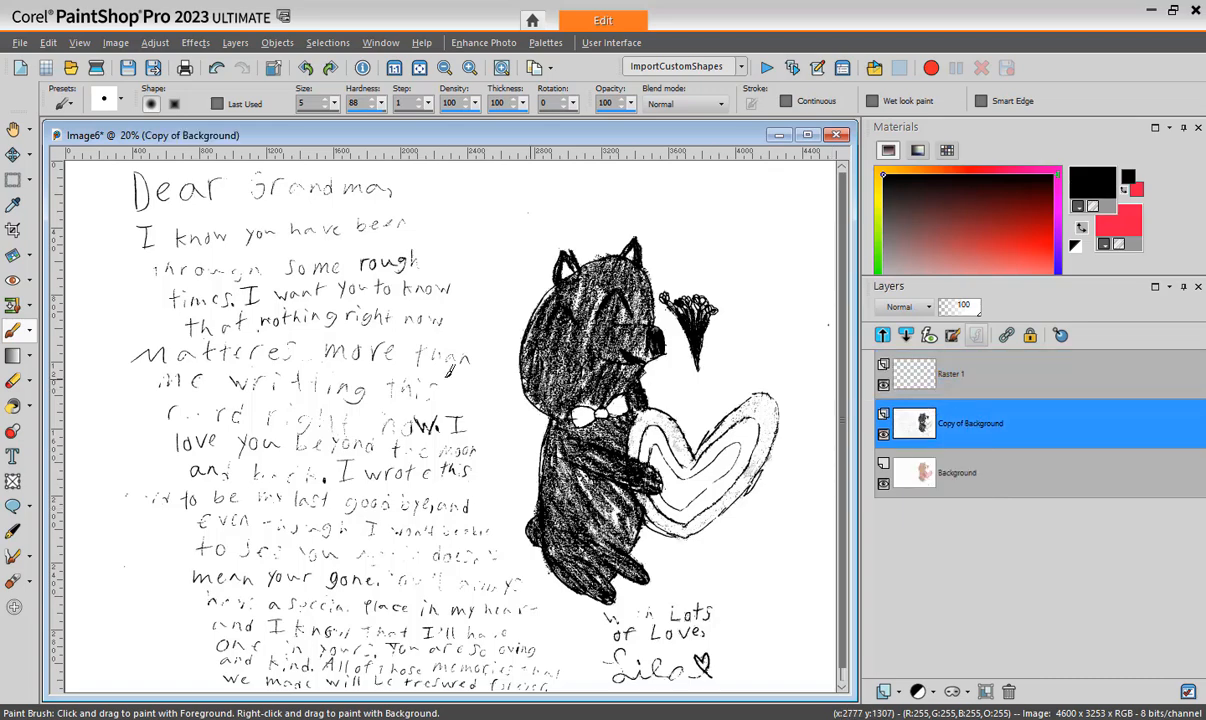
left_click(12, 382)
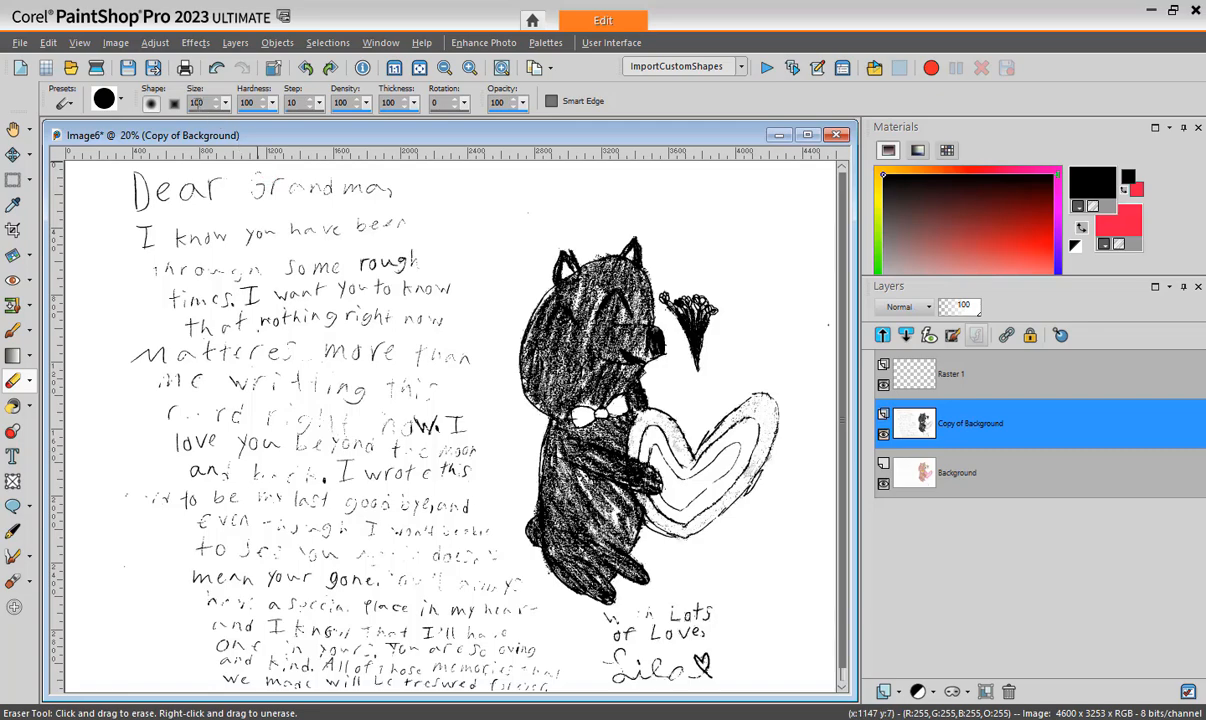
type("2")
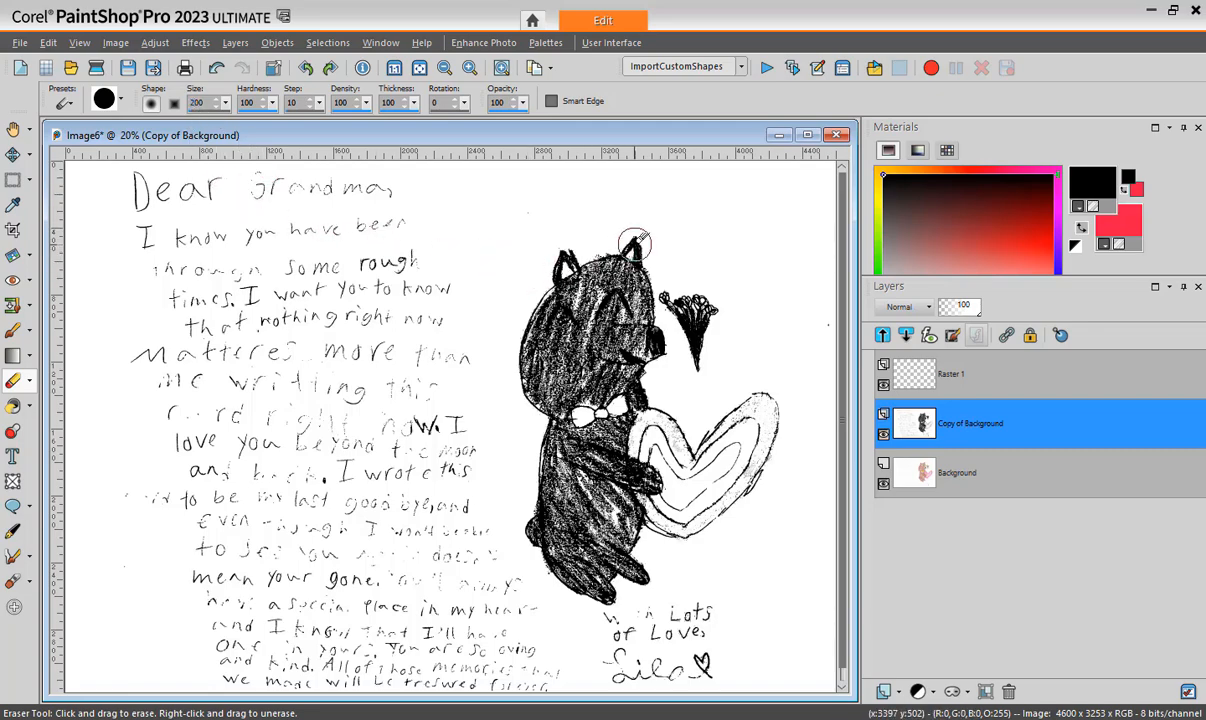
mouse_move(643, 243)
left_mouse_down()
mouse_move(578, 246)
mouse_move(547, 277)
mouse_move(536, 371)
mouse_move(534, 321)
mouse_move(547, 412)
mouse_move(579, 410)
mouse_move(614, 262)
mouse_move(604, 384)
mouse_move(665, 253)
mouse_move(660, 342)
mouse_move(677, 410)
mouse_move(704, 352)
mouse_move(722, 352)
mouse_move(762, 430)
mouse_move(762, 503)
mouse_move(683, 536)
mouse_move(686, 497)
mouse_move(661, 462)
mouse_move(653, 412)
mouse_move(622, 480)
mouse_move(608, 445)
mouse_move(549, 472)
mouse_move(544, 527)
mouse_move(545, 475)
mouse_move(552, 545)
mouse_move(572, 552)
mouse_move(594, 515)
mouse_move(574, 500)
mouse_move(602, 522)
mouse_move(607, 585)
mouse_move(619, 528)
mouse_move(638, 535)
mouse_move(624, 570)
mouse_move(642, 583)
mouse_move(602, 595)
mouse_move(679, 598)
mouse_move(708, 668)
left_mouse_up()
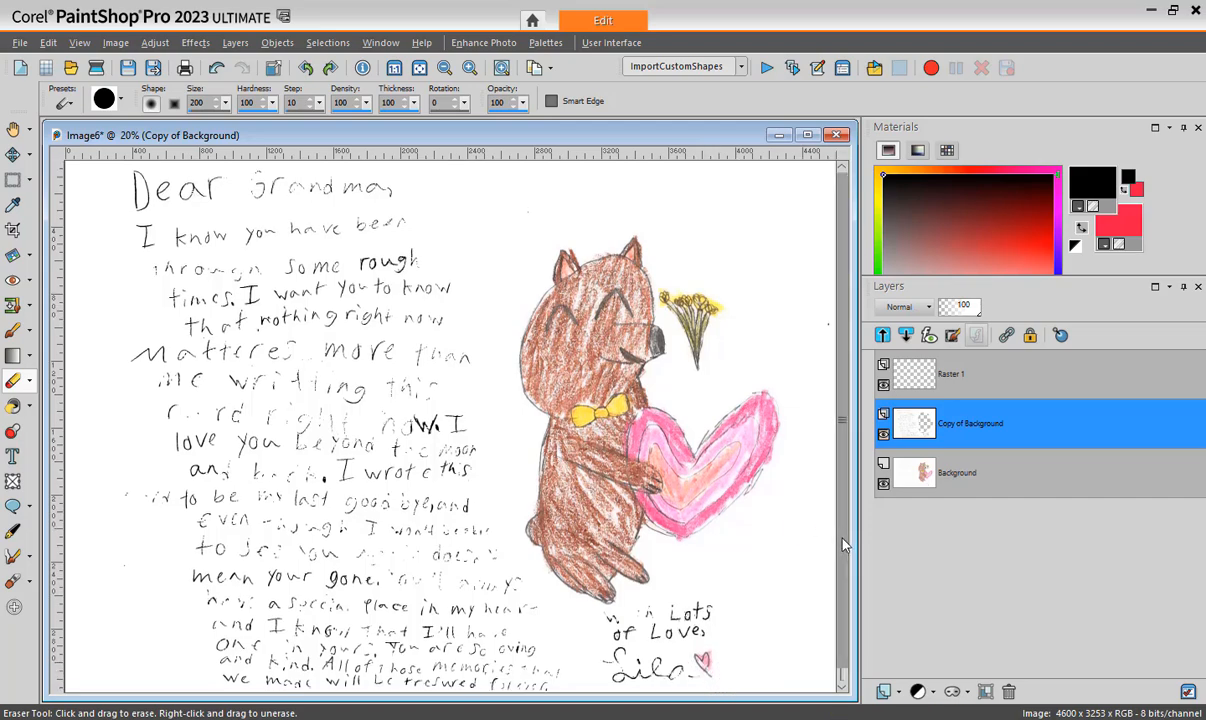
Hide the Copy of Background layer and show it again to compare the handwriting with and without the darkening.
scroll(795, 520, "down", 1)
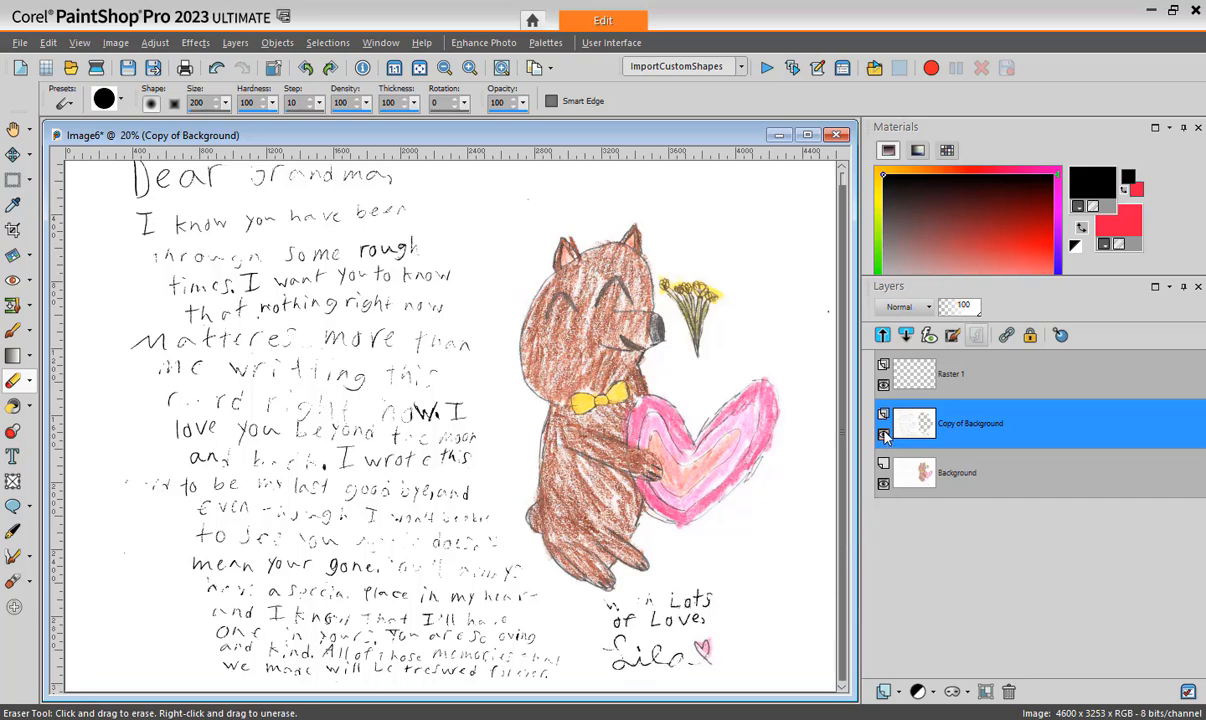
left_click(884, 434)
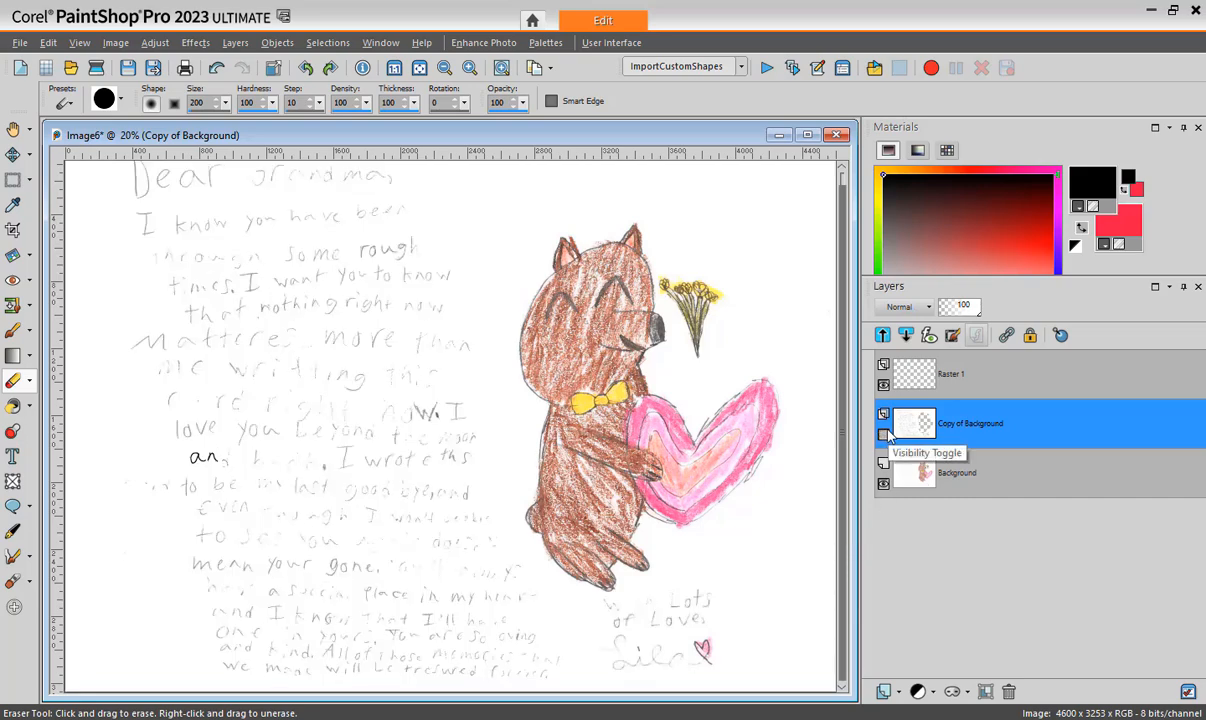
left_click(884, 434)
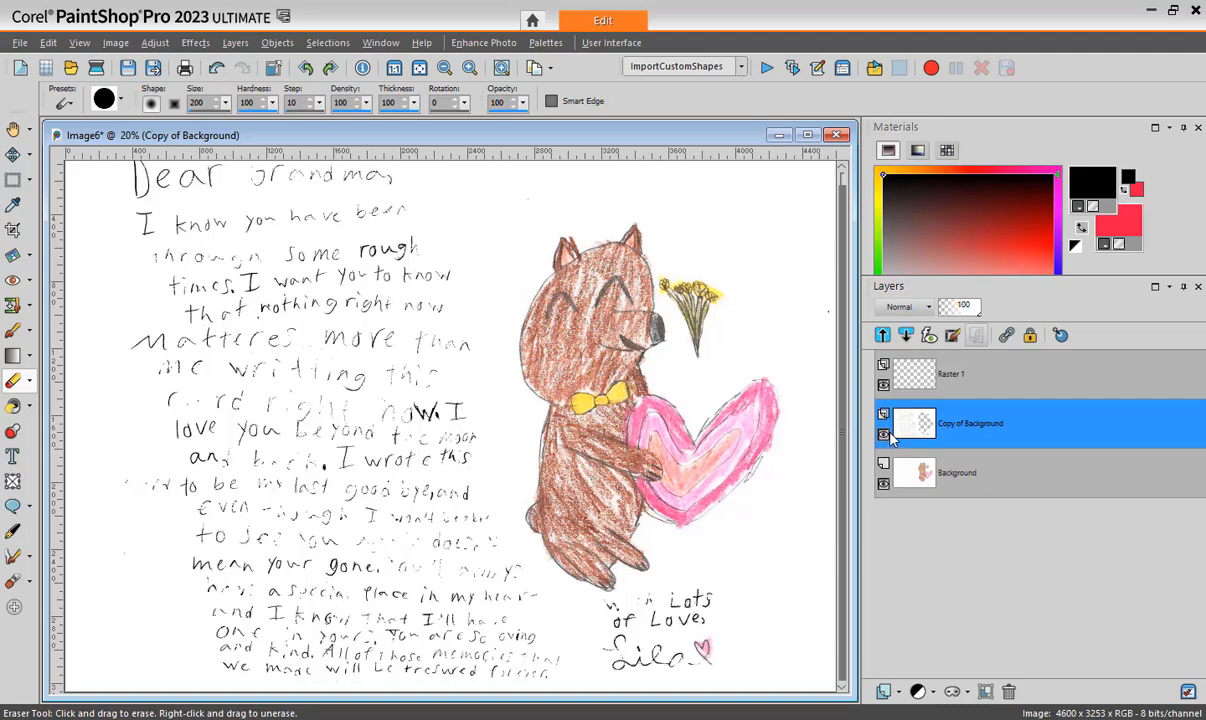
mouse_move(895, 438)
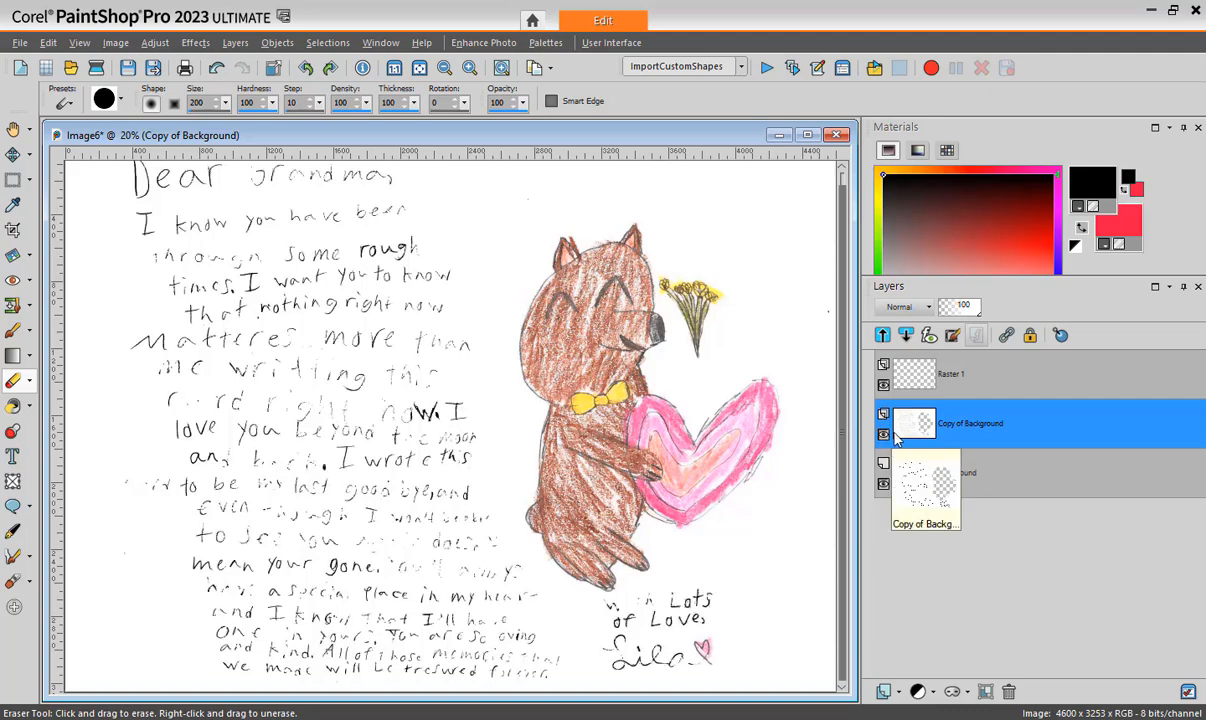